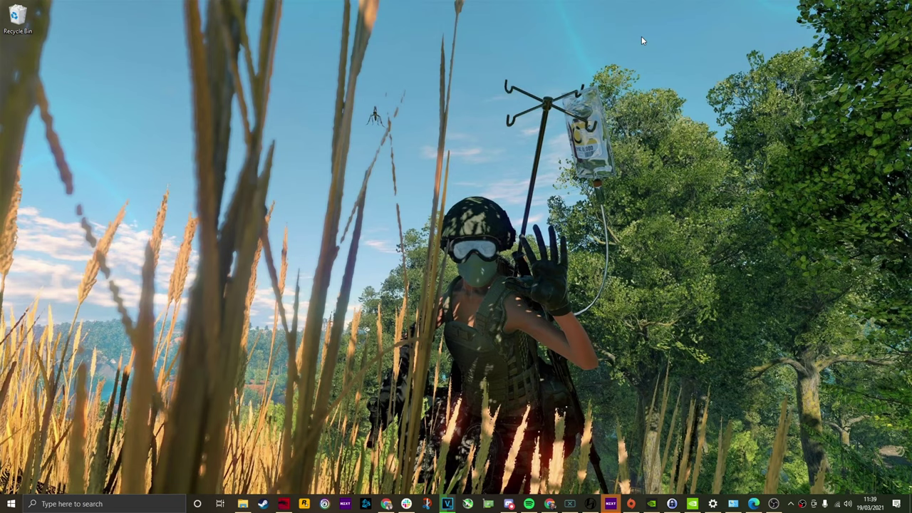
# - Open the Windows Graphics settings and turn on hardware-accelerated GPU scheduling
pyautogui.press('super')
pyautogui.write('gp')
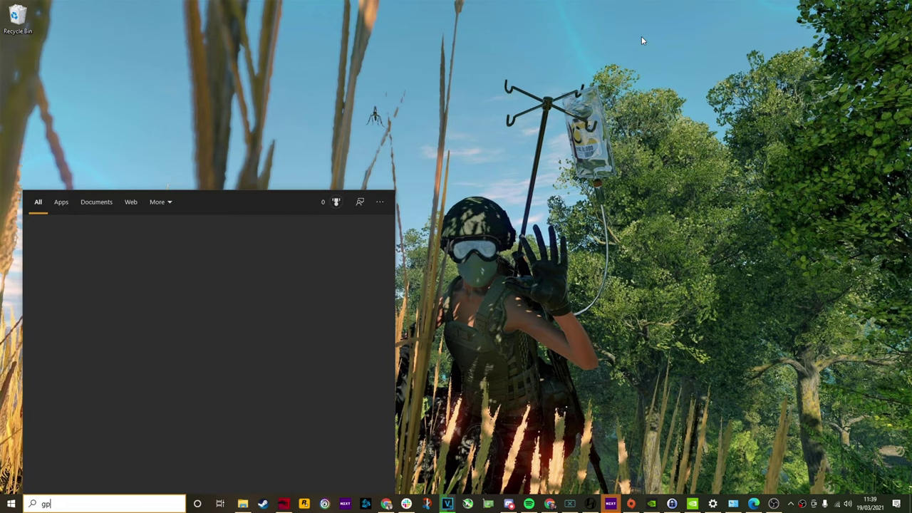
pyautogui.press('BackSpace')
pyautogui.press('BackSpace')
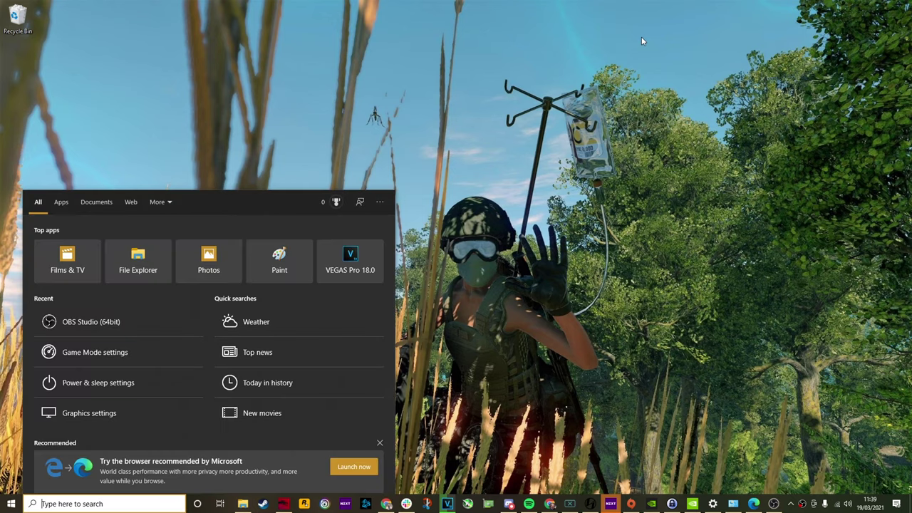
pyautogui.write('graphc')
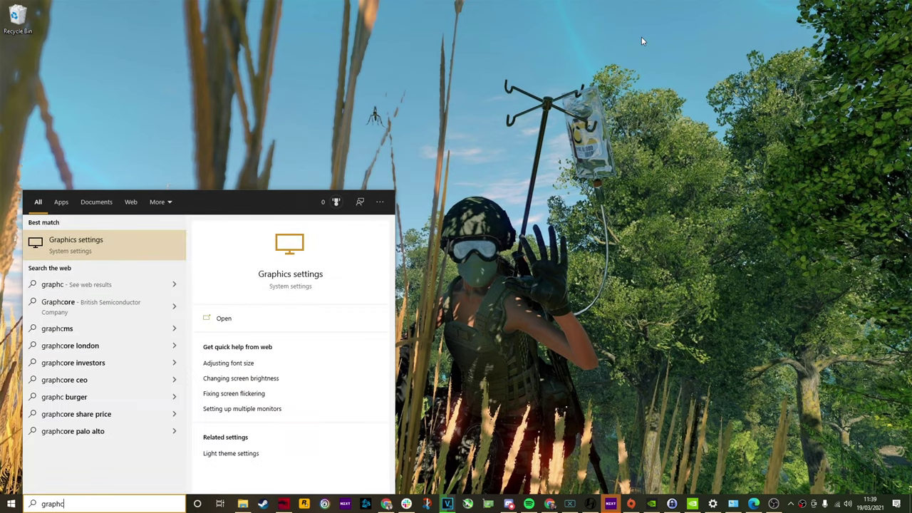
pyautogui.press('Return')
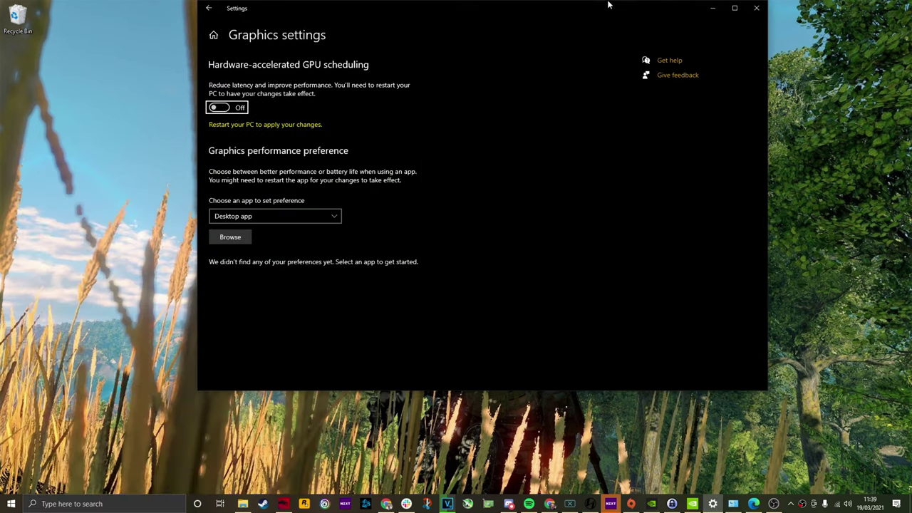
pyautogui.doubleClick(550, 14)
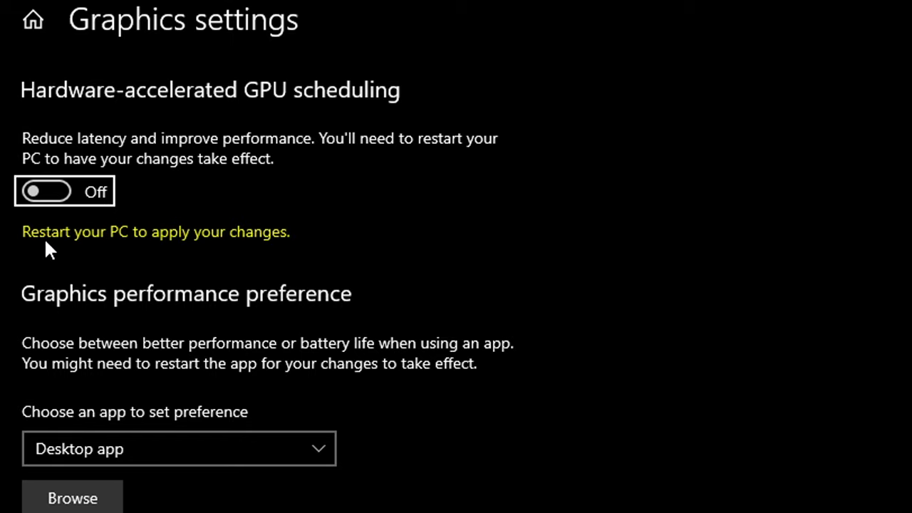
pyautogui.click(57, 195)
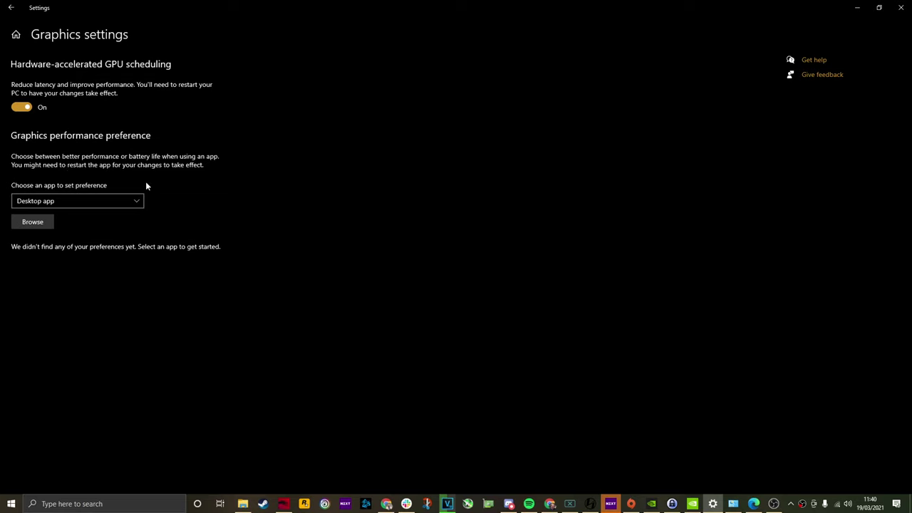
pyautogui.click(34, 222)
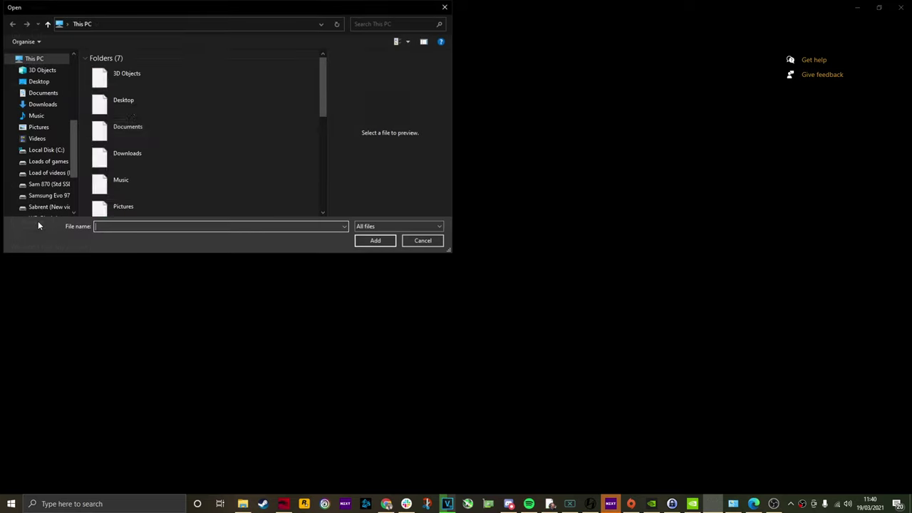
pyautogui.moveTo(153, 9); pyautogui.dragTo(327, 74)
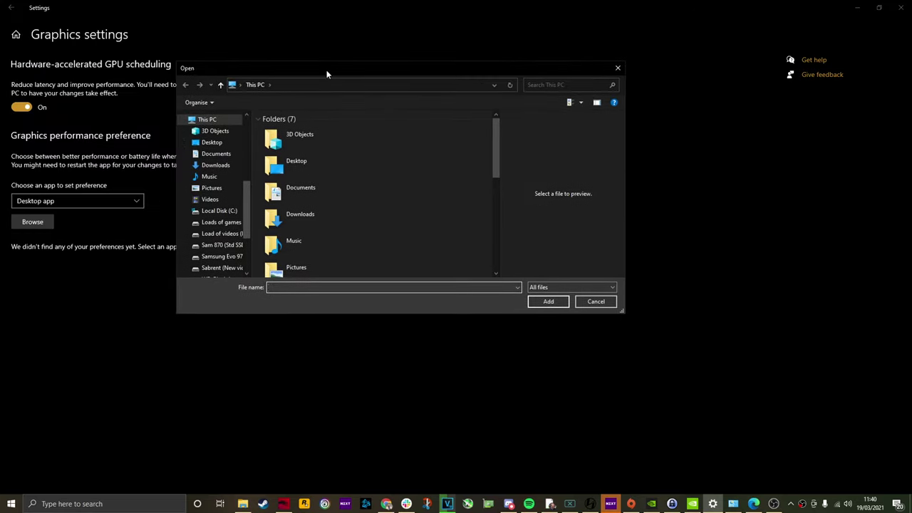
pyautogui.click(597, 302)
# - Add the Microsoft Store app NVIDIA Control Panel to the graphics performance preference list
pyautogui.click(72, 201)
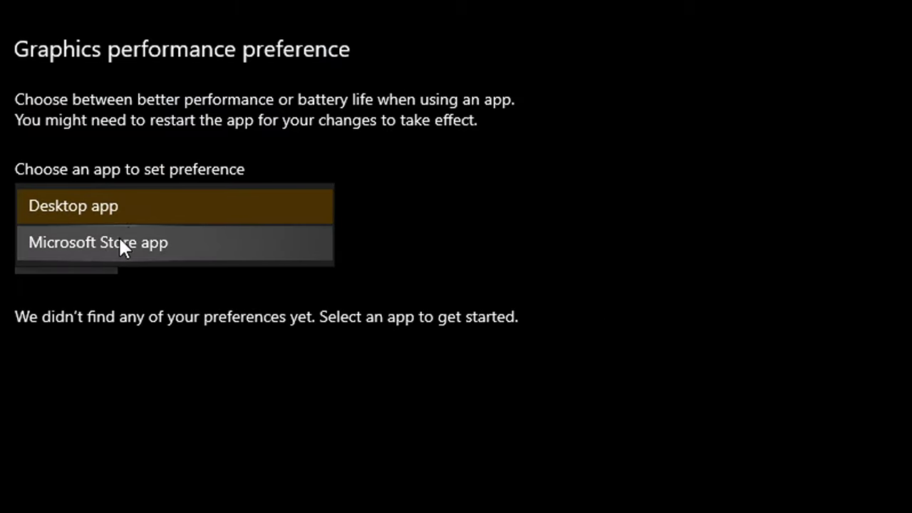
pyautogui.click(120, 240)
pyautogui.click(106, 260)
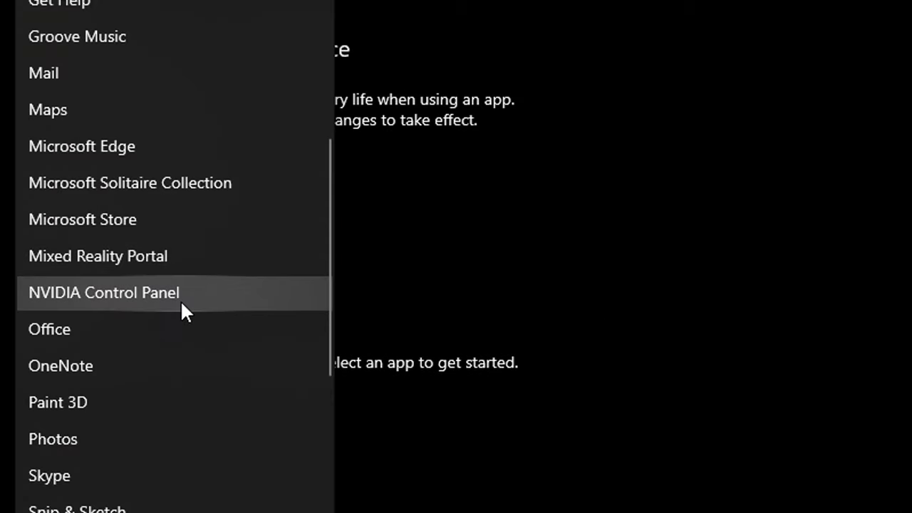
pyautogui.click(180, 300)
pyautogui.click(94, 317)
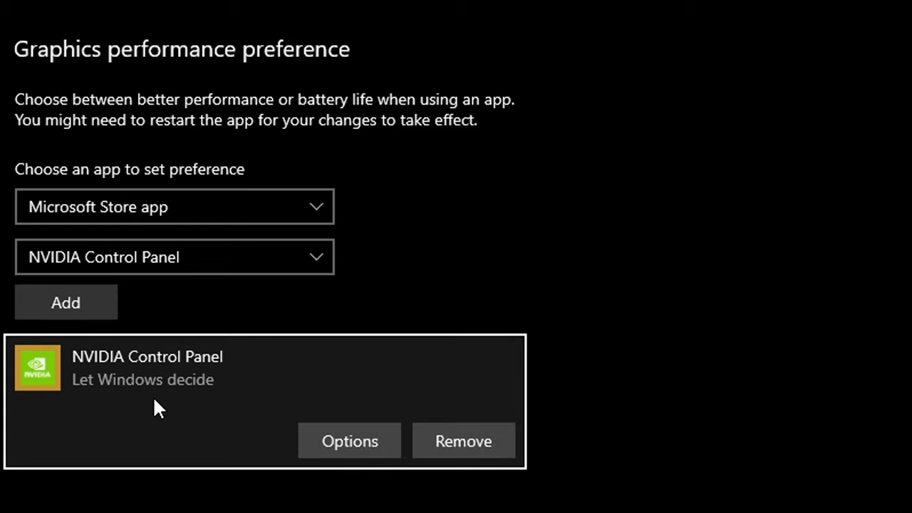
# - Set the graphics preference of NVIDIA Control Panel to High performance and save it
pyautogui.click(329, 442)
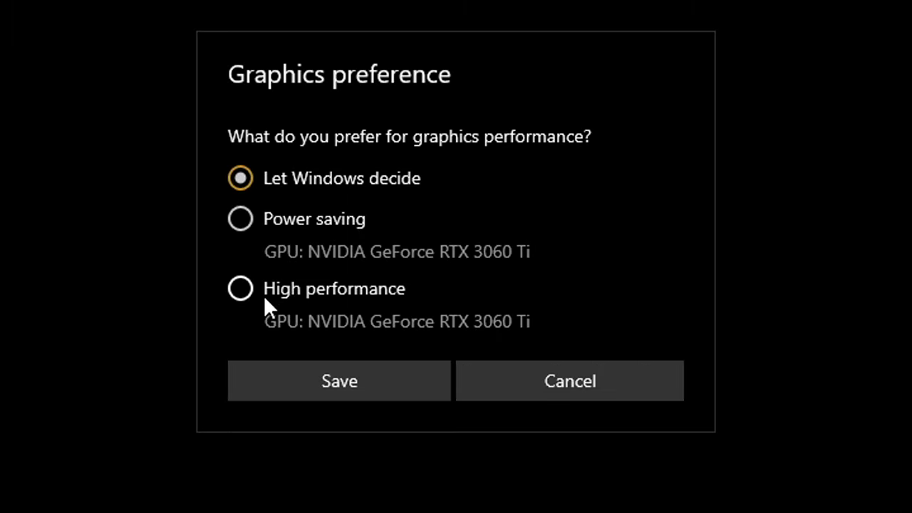
pyautogui.click(229, 290)
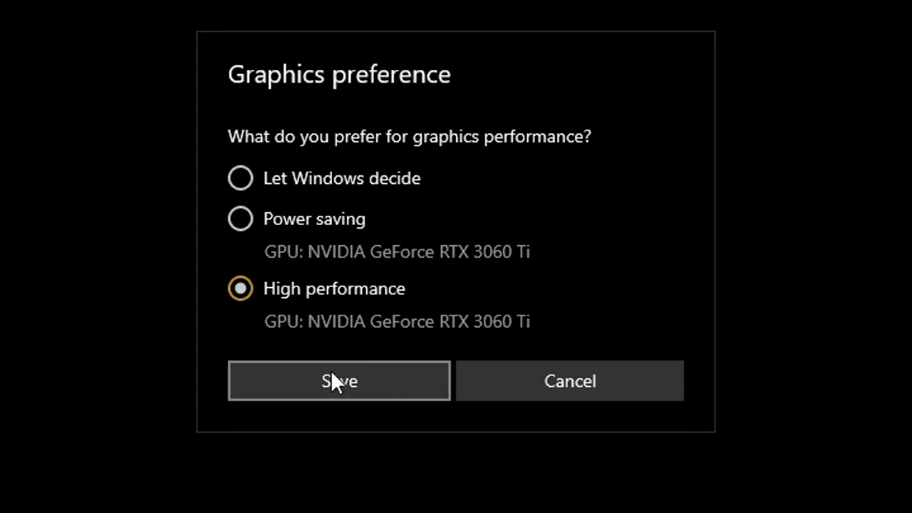
pyautogui.click(376, 393)
# - Find the Game Mode settings in Windows and turn Game Mode on
pyautogui.press('super')
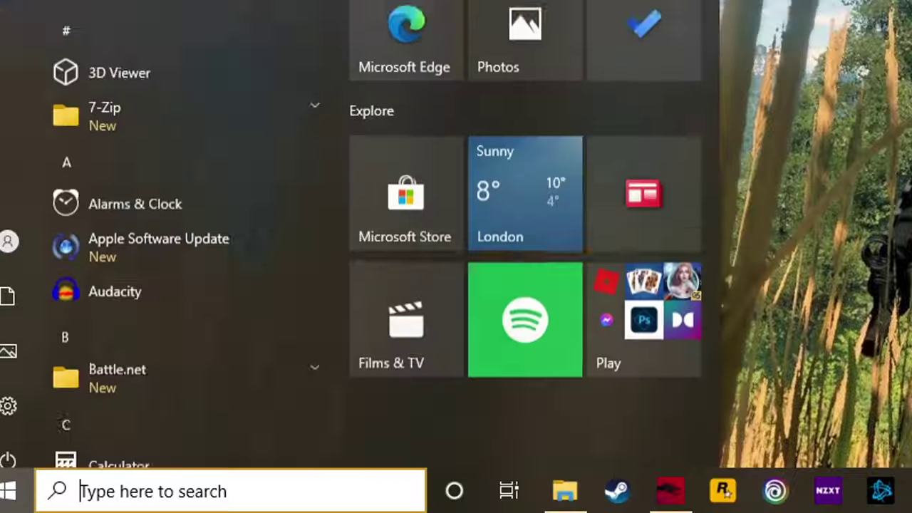
pyautogui.write('game')
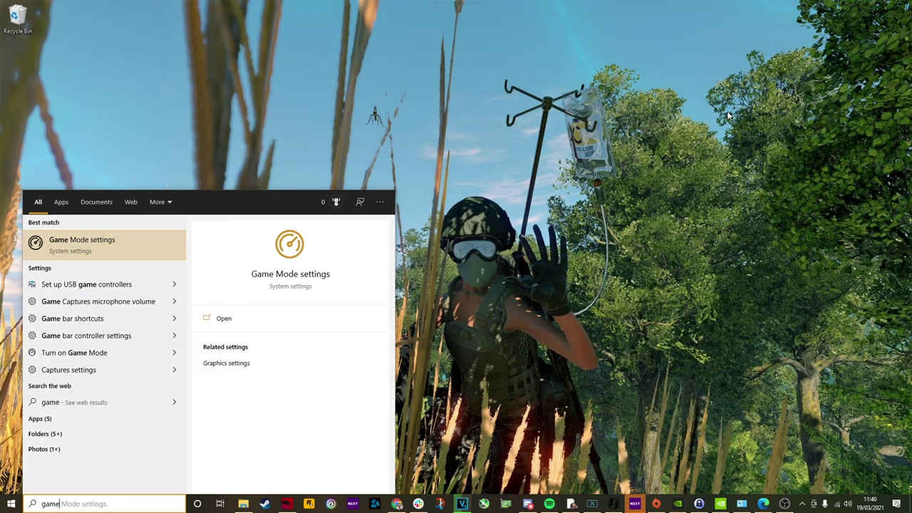
pyautogui.press('Return')
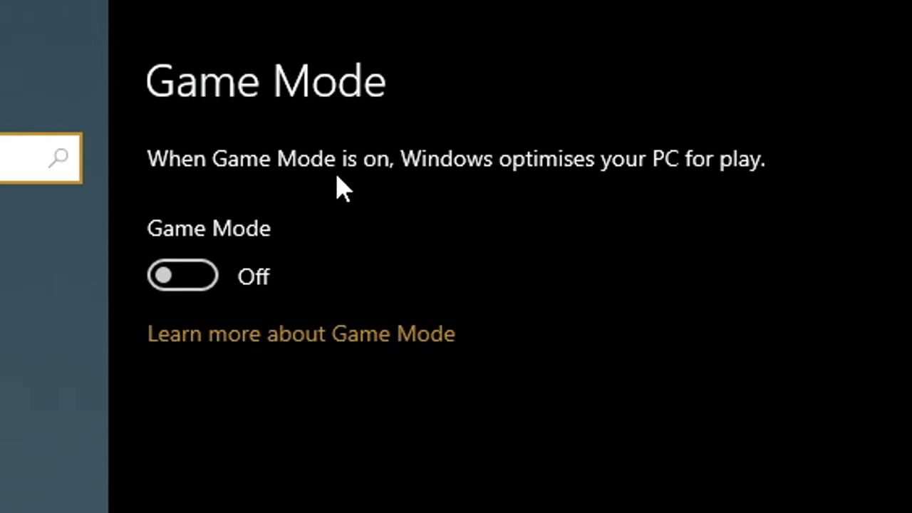
pyautogui.click(220, 279)
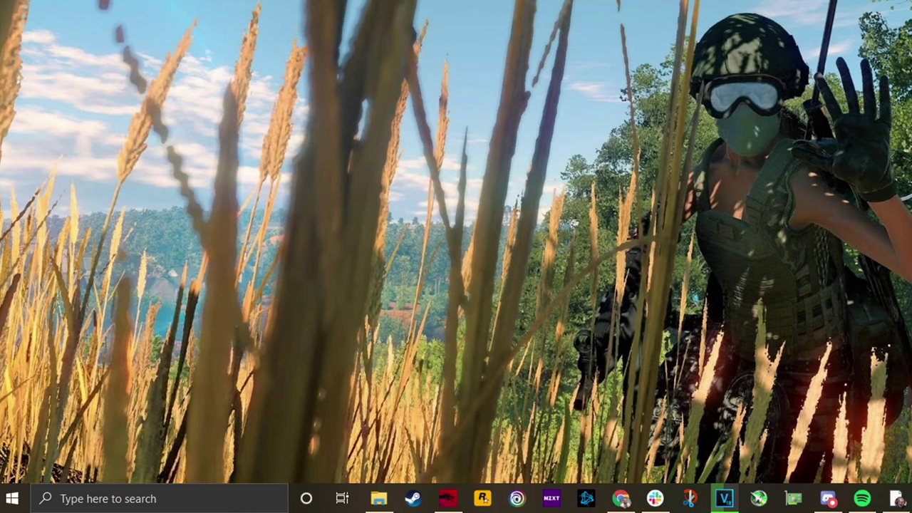
# - Open the Windows power settings and select the Ultimate Performance power plan
pyautogui.press('super')
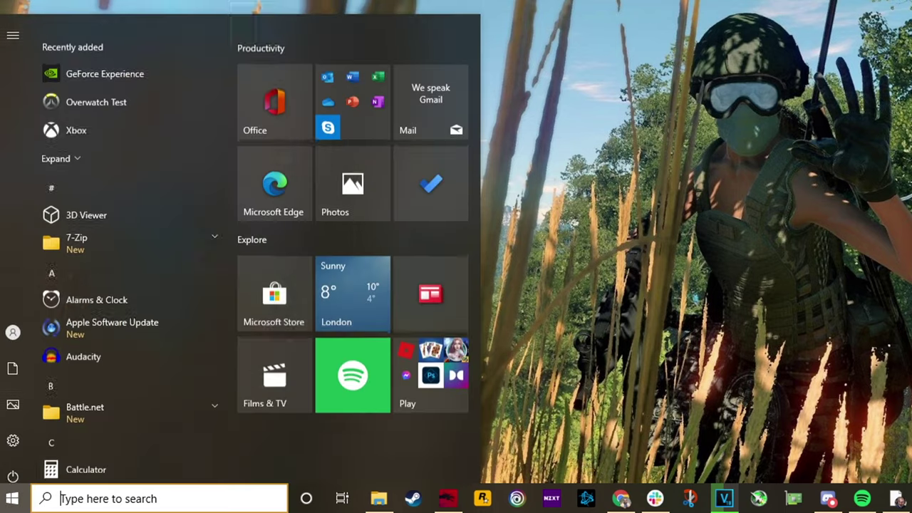
pyautogui.write('power')
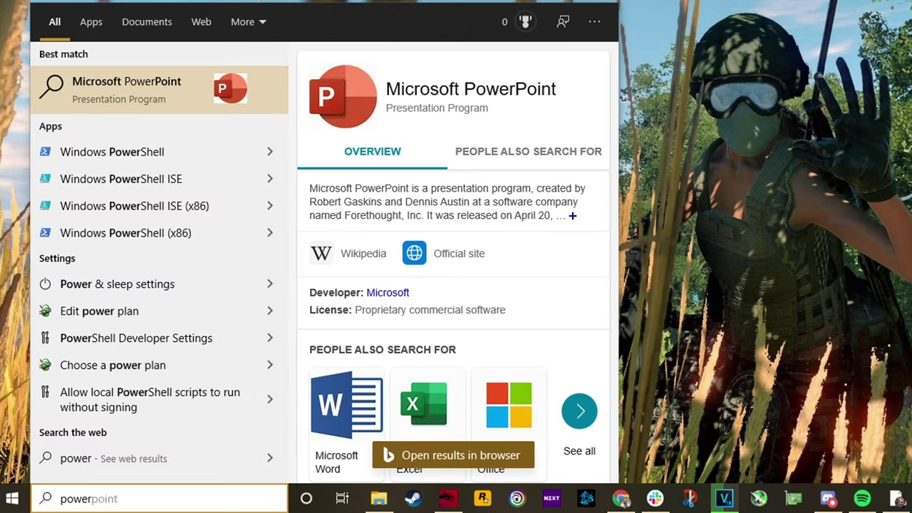
pyautogui.write(' se')
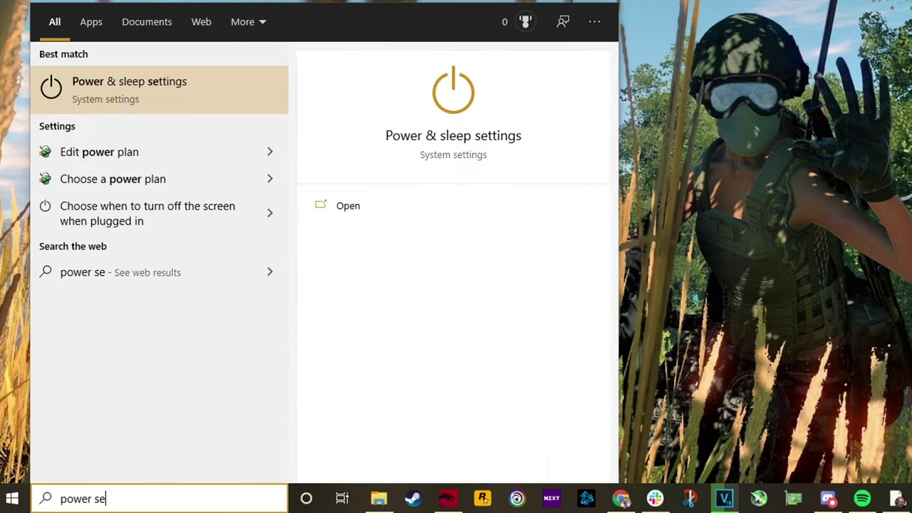
pyautogui.press('Return')
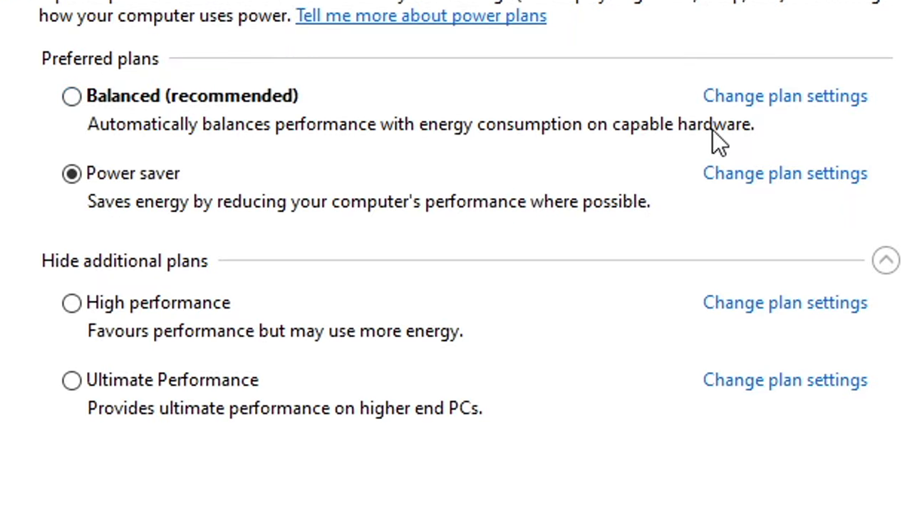
pyautogui.click(74, 387)
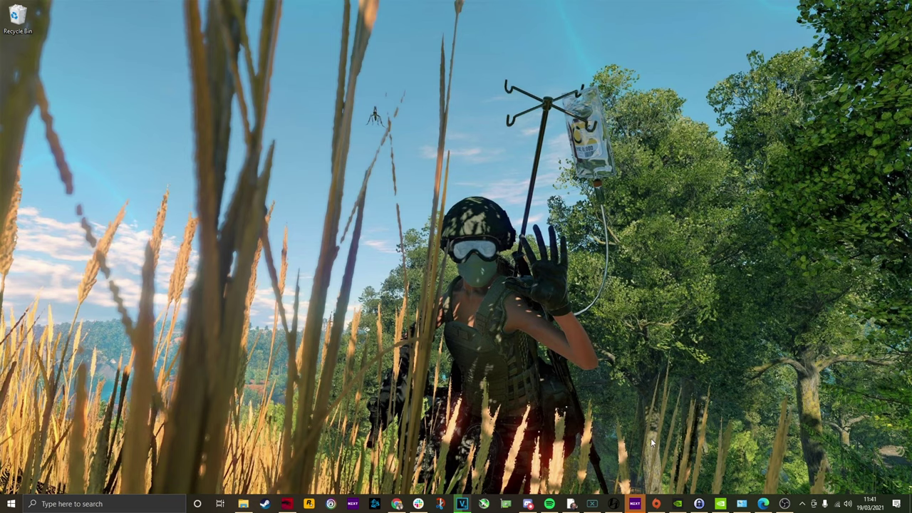
# - Switch to the NVIDIA Control Panel and open the Manage 3D settings page
pyautogui.rightClick(502, 257)
pyautogui.click(534, 334)
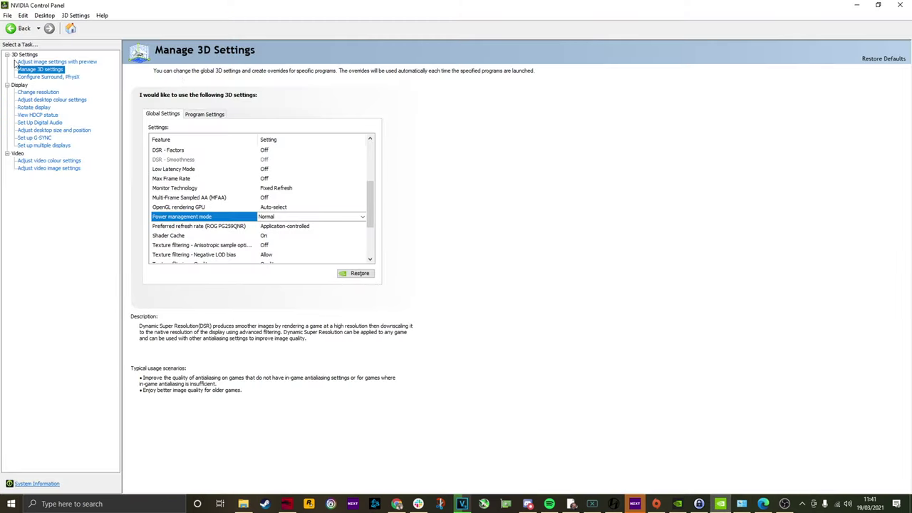
pyautogui.click(24, 57)
pyautogui.click(25, 62)
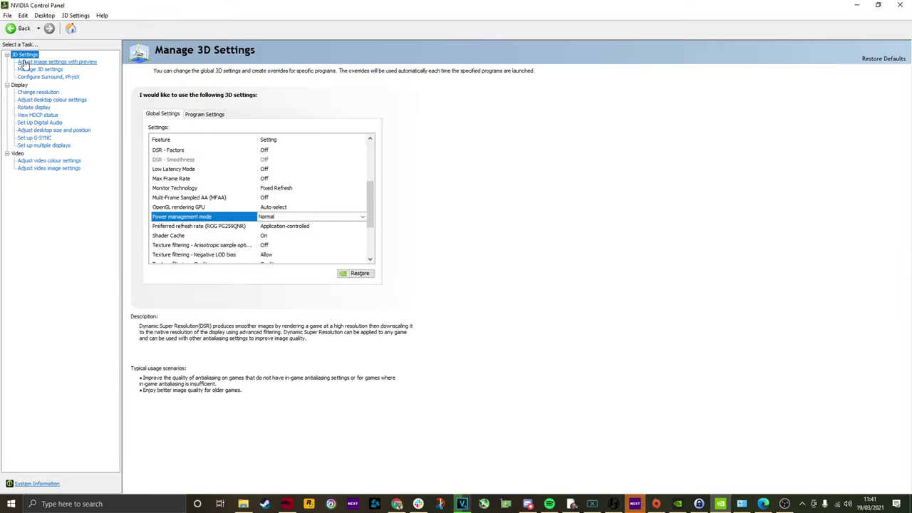
pyautogui.click(26, 71)
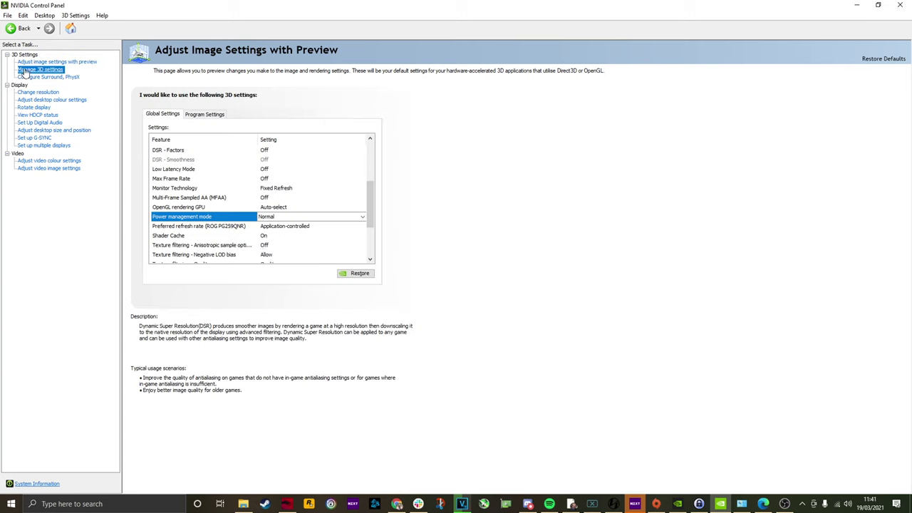
# - Set Low Latency Mode to Ultra in the global 3D settings
pyautogui.scroll(4, 285, 257)
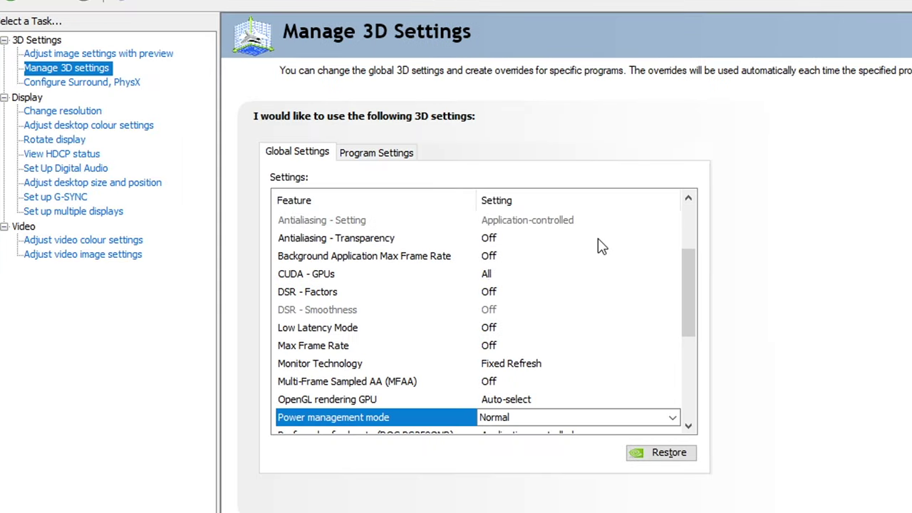
pyautogui.moveTo(684, 300); pyautogui.dragTo(684, 219)
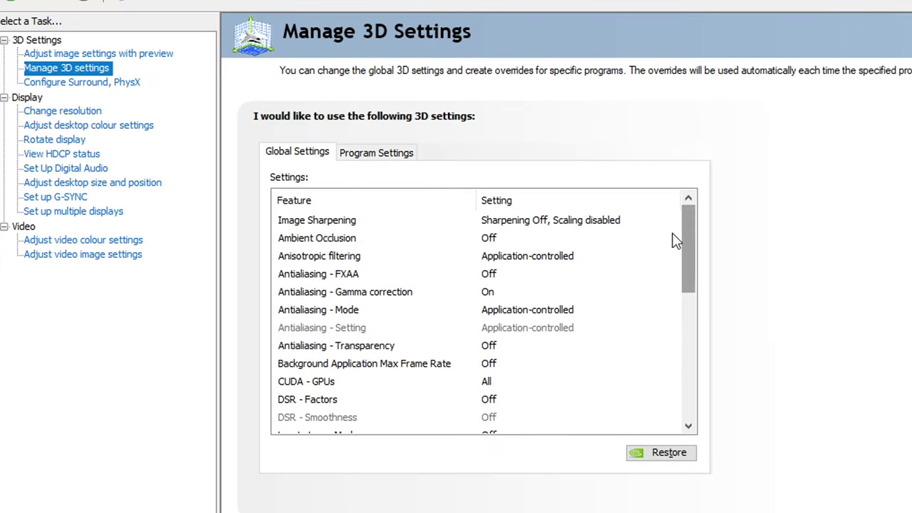
pyautogui.scroll(-1, 414, 331)
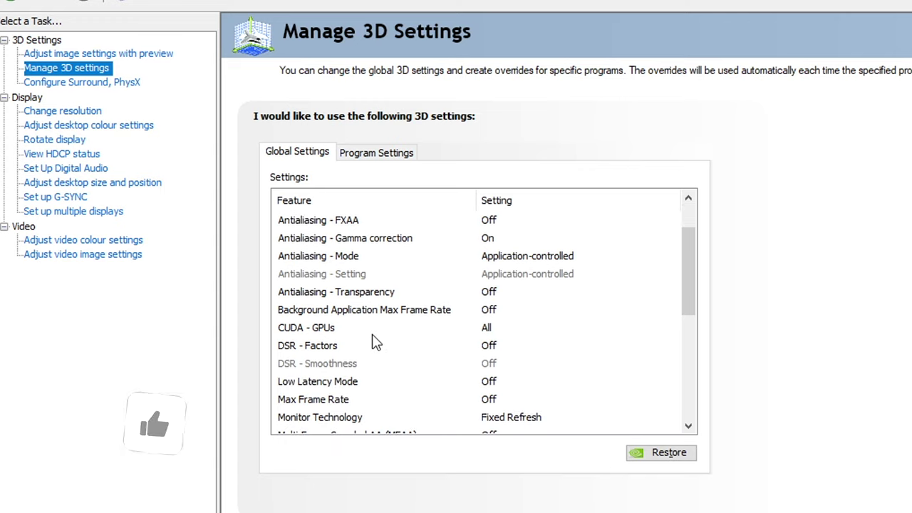
pyautogui.scroll(-1, 431, 358)
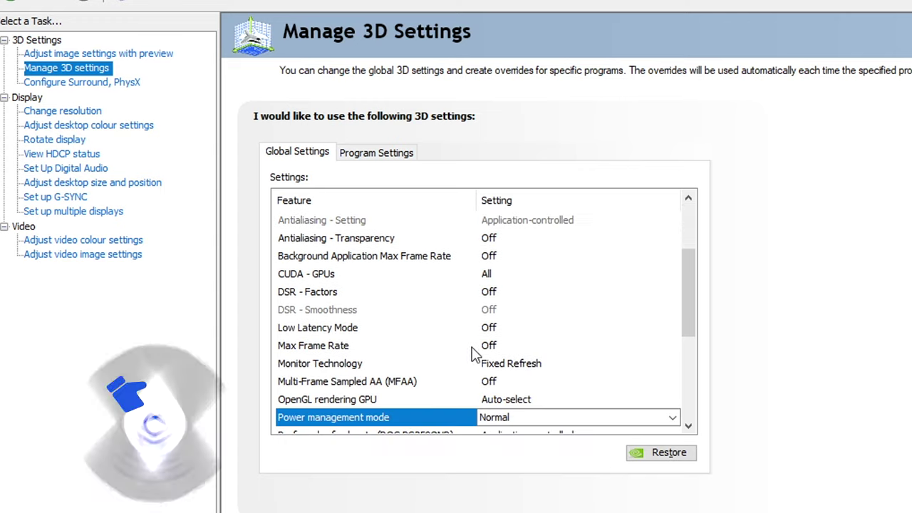
pyautogui.click(492, 329)
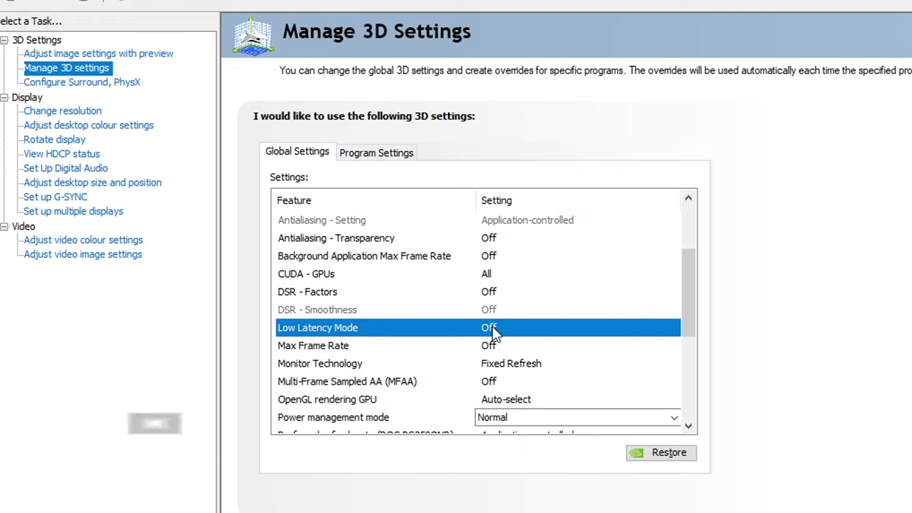
pyautogui.click(510, 329)
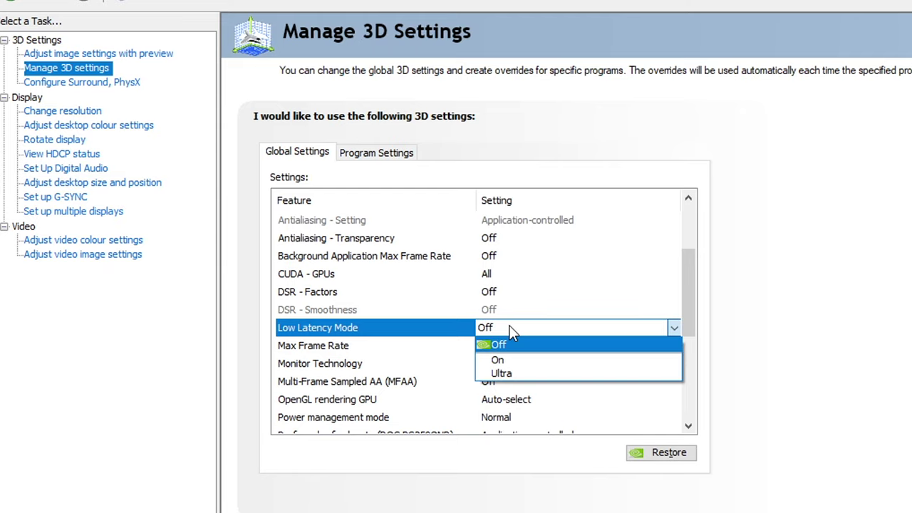
pyautogui.click(535, 374)
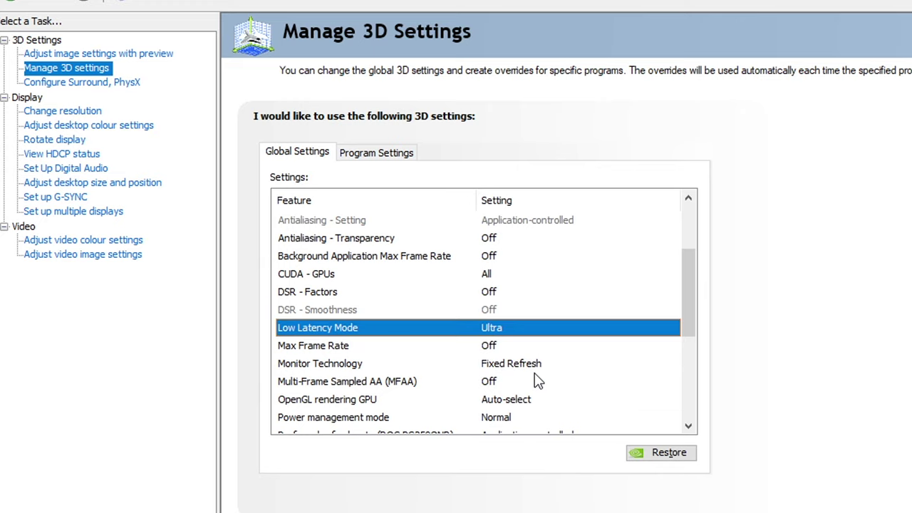
# - Set the global Power management mode to Prefer maximum performance
pyautogui.scroll(3, 535, 378)
pyautogui.scroll(-1, 677, 299)
pyautogui.moveTo(697, 270); pyautogui.dragTo(694, 349)
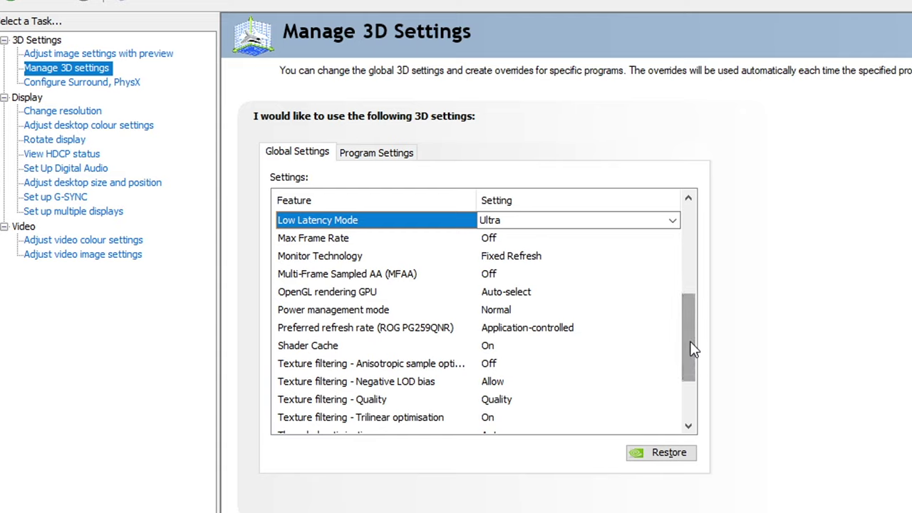
pyautogui.click(500, 312)
pyautogui.click(500, 312)
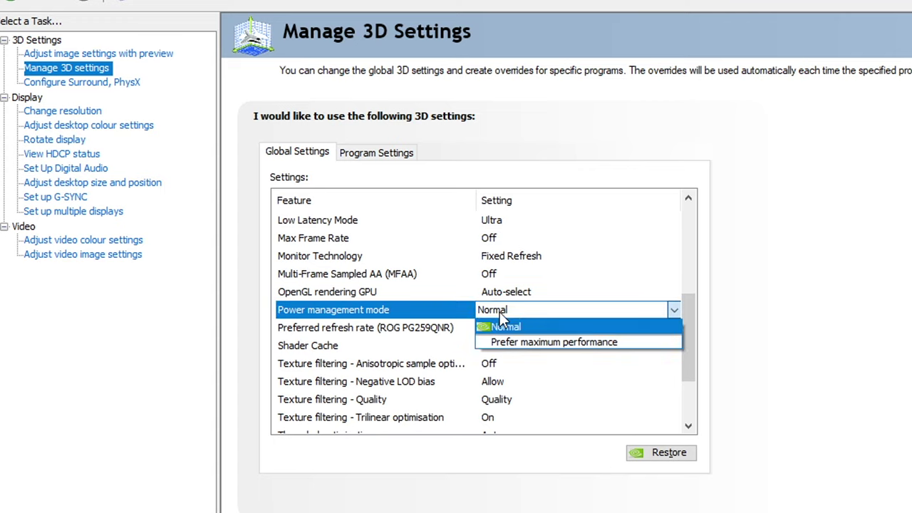
pyautogui.click(620, 343)
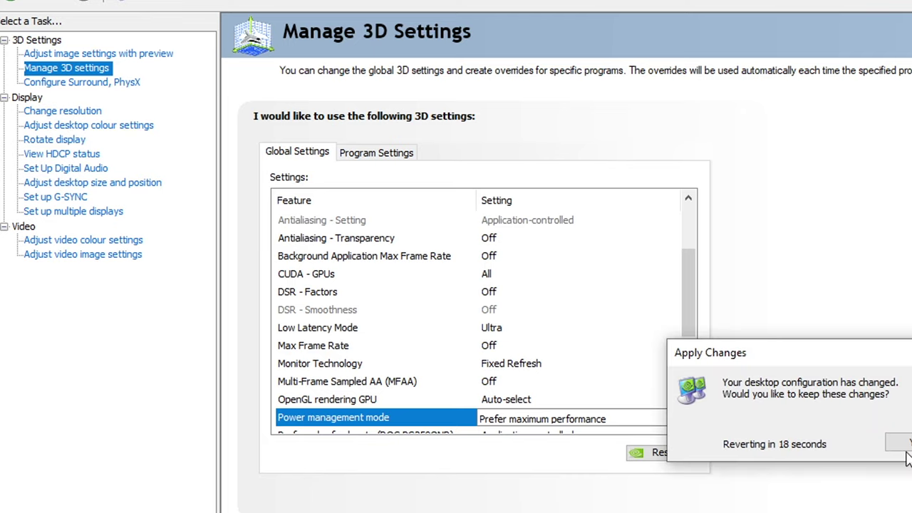
# - Keep the changed 3D settings and enable G-SYNC, G-SYNC Compatible for the ROG PG259QNR display in full screen mode
pyautogui.click(900, 443)
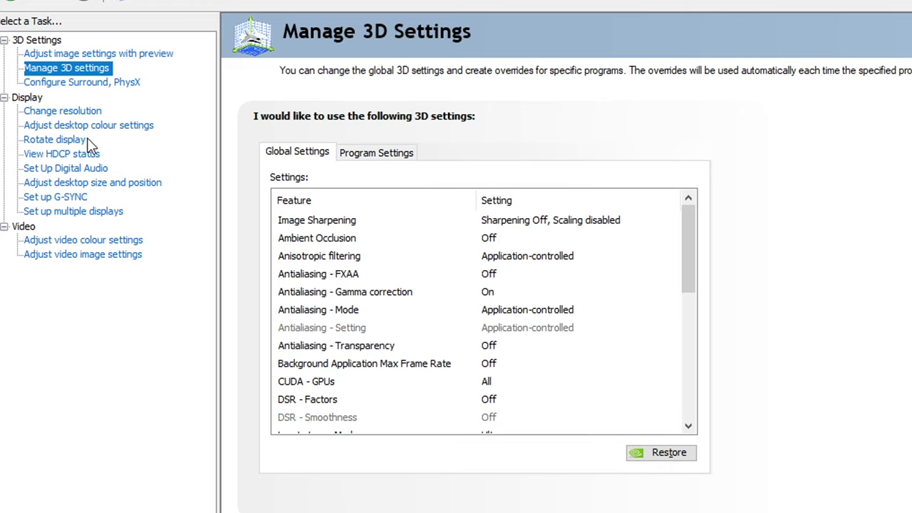
pyautogui.click(54, 198)
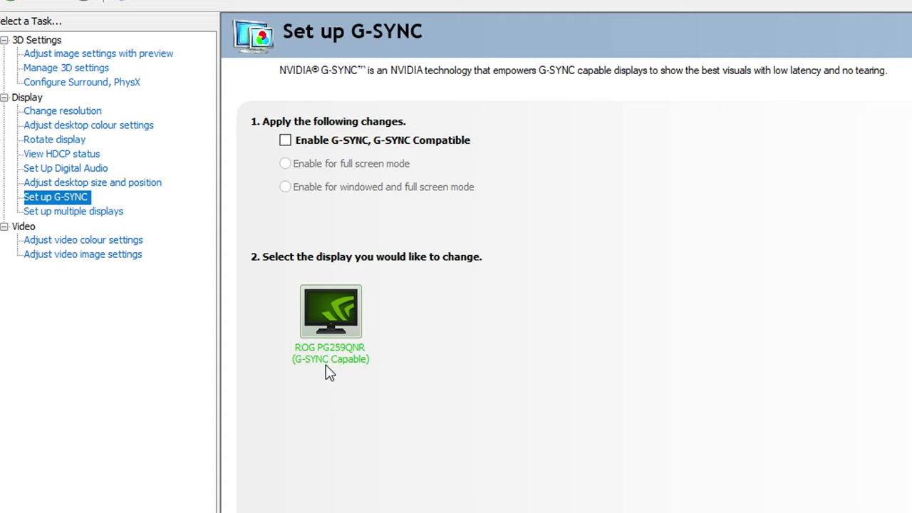
pyautogui.click(285, 140)
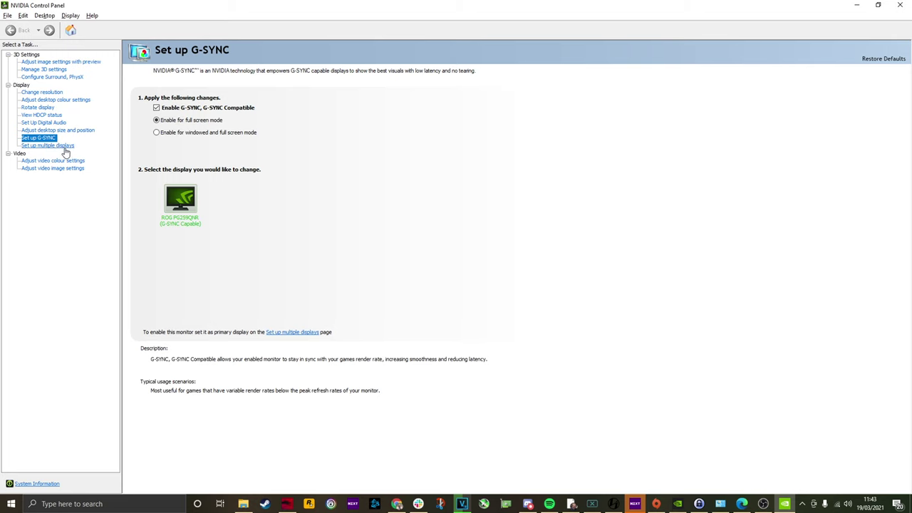
# - Set the ROG PG259QNR display's refresh rate to 360Hz at its native 1920 × 1080 resolution in the NVIDIA settings
pyautogui.click(40, 92)
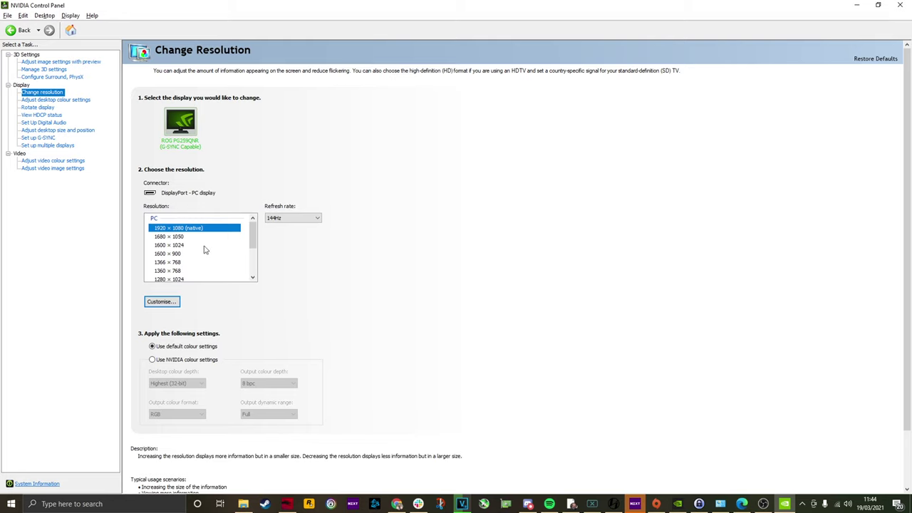
pyautogui.click(297, 219)
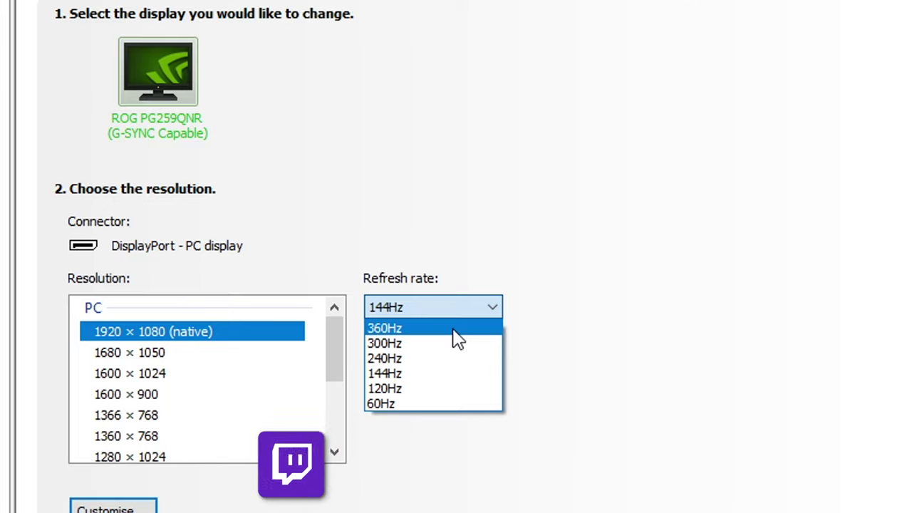
pyautogui.click(457, 339)
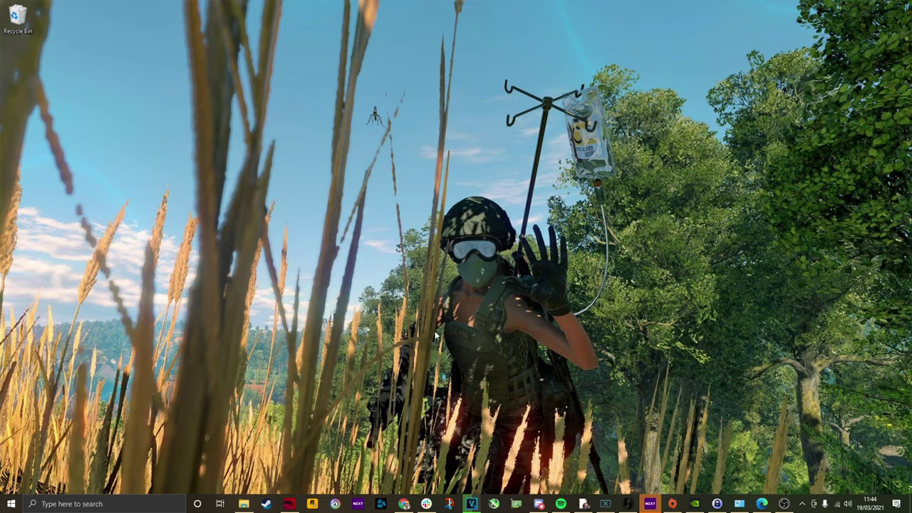
# - Open the Windows advanced display settings from the desktop and select 360.113 Hz as the refresh rate for Display 1
pyautogui.rightClick(443, 246)
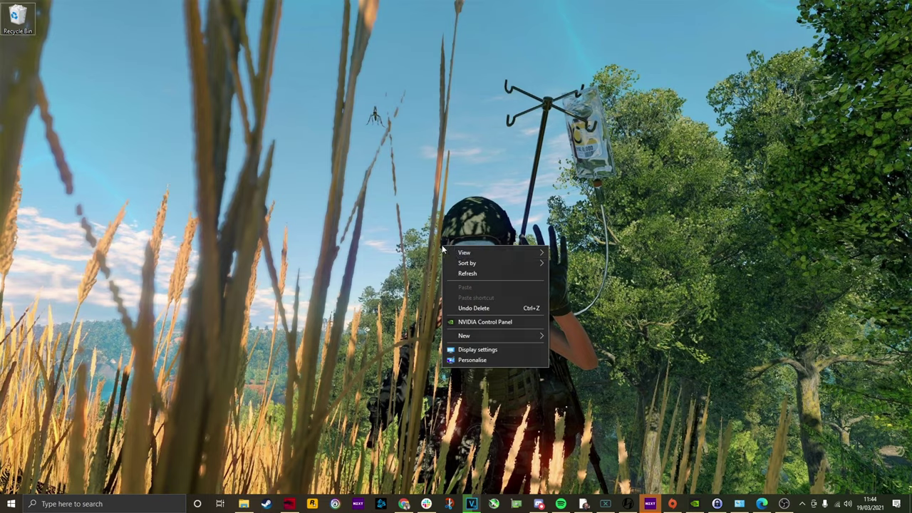
pyautogui.click(476, 351)
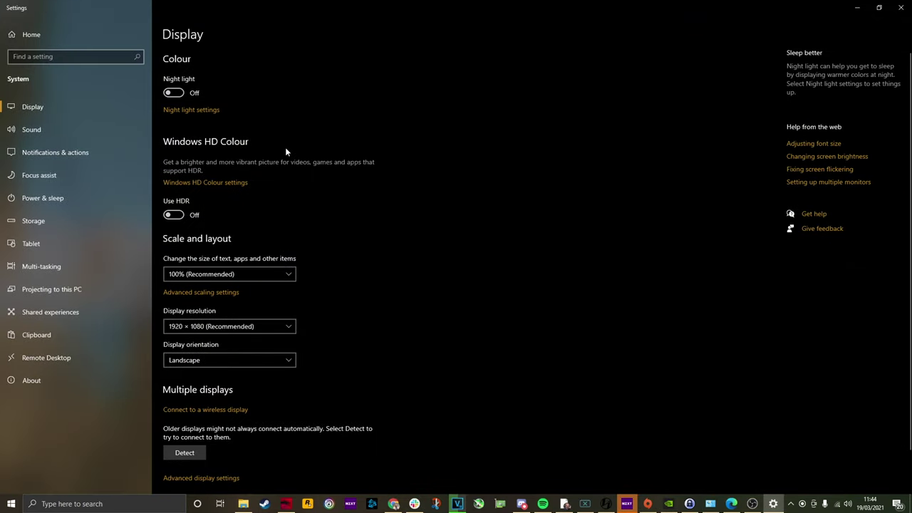
pyautogui.scroll(-2, 281, 185)
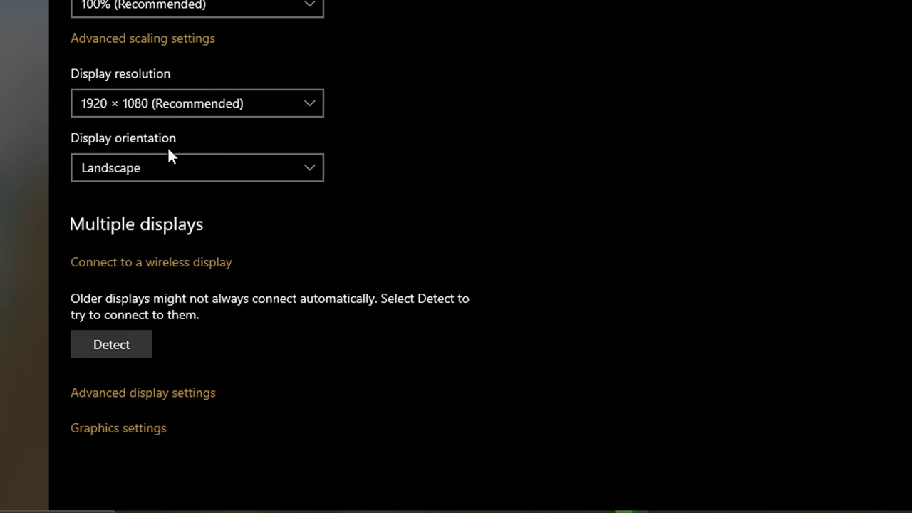
pyautogui.click(184, 394)
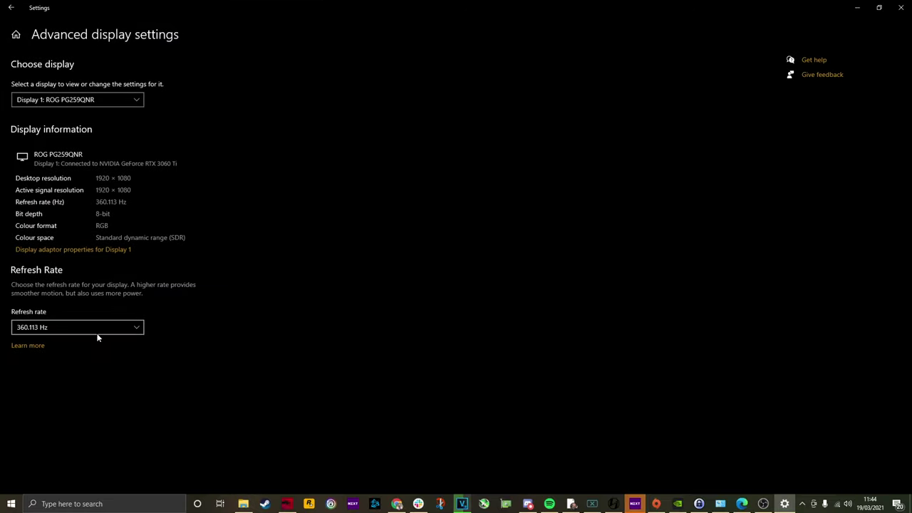
pyautogui.click(97, 332)
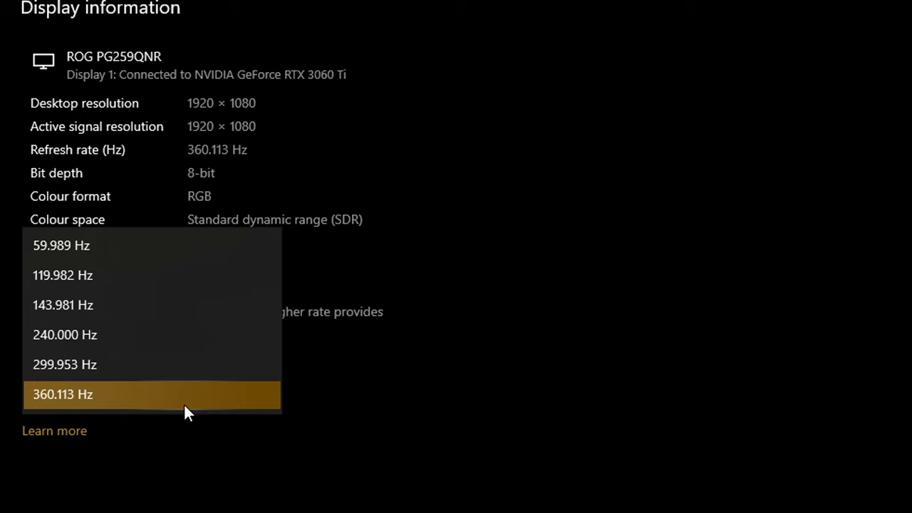
pyautogui.click(185, 404)
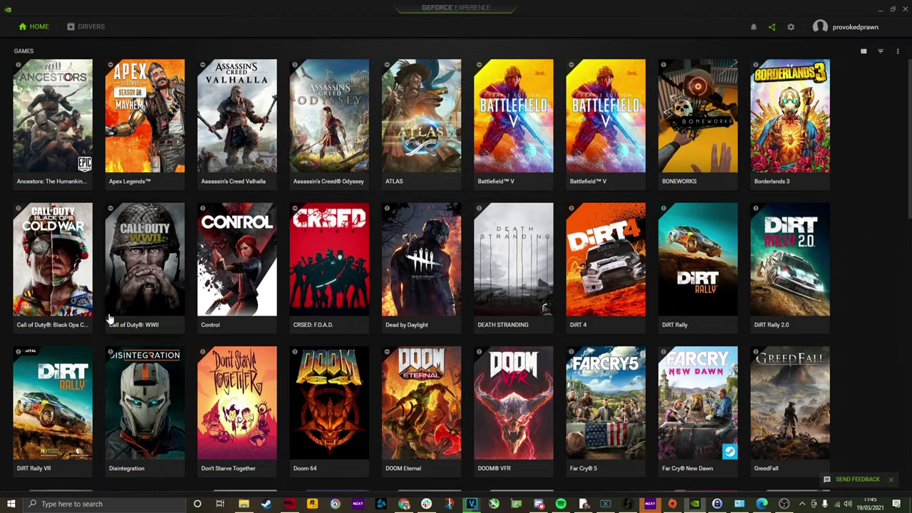
# - Enable experimental features in the general settings and turn on automatic optimisation of newly added games in the game settings
pyautogui.click(790, 28)
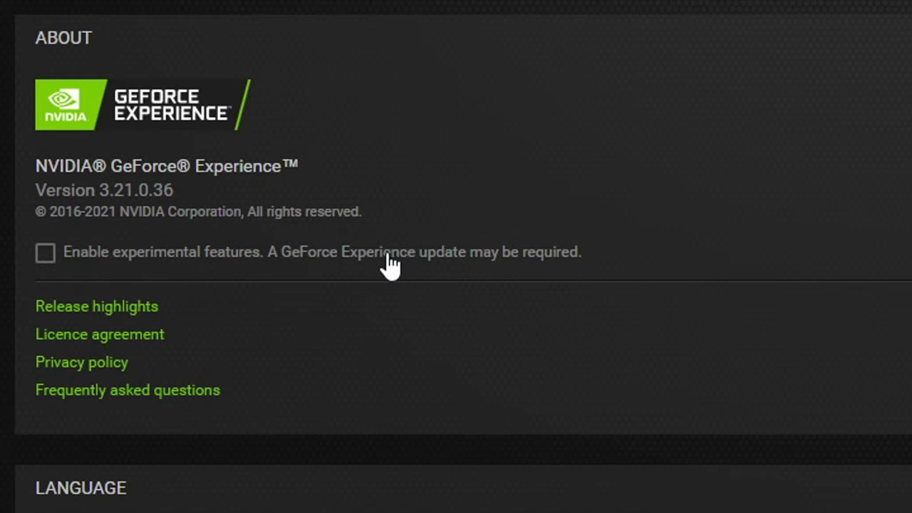
pyautogui.click(326, 264)
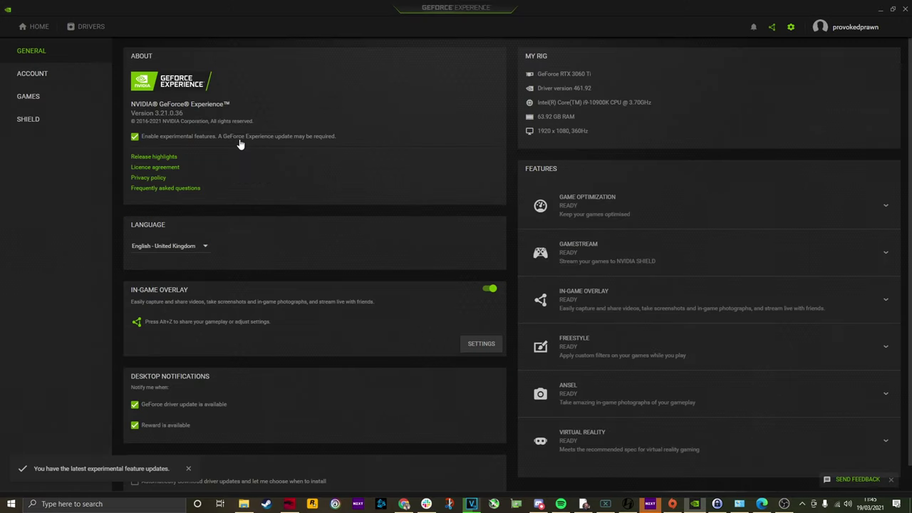
pyautogui.scroll(-1, 237, 147)
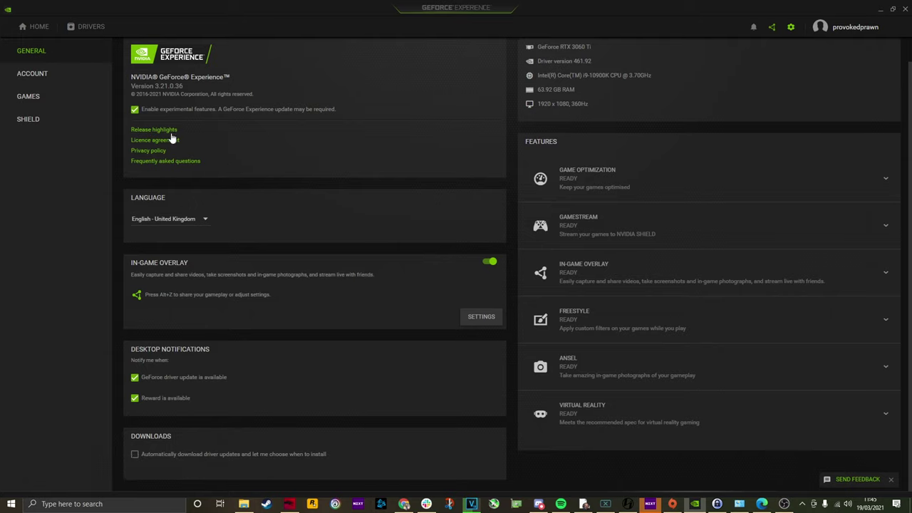
pyautogui.click(68, 99)
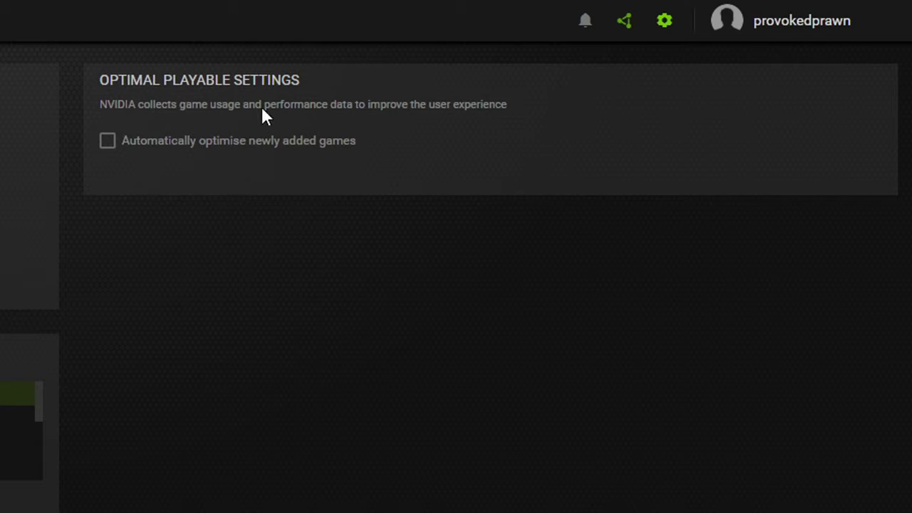
pyautogui.click(158, 142)
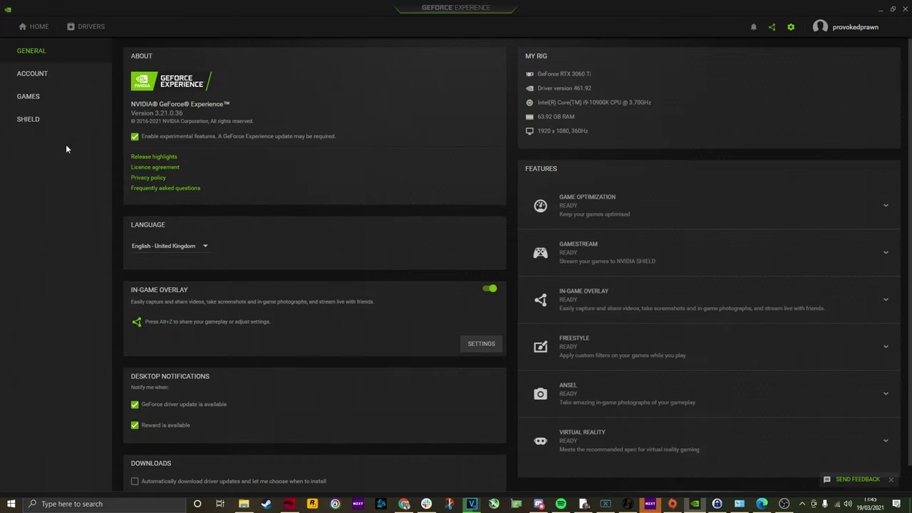
# - Open the in-game overlay's performance settings, enable automatic GPU tuning and accept the overclocking disclaimer
pyautogui.hotkey('alt', 'z')
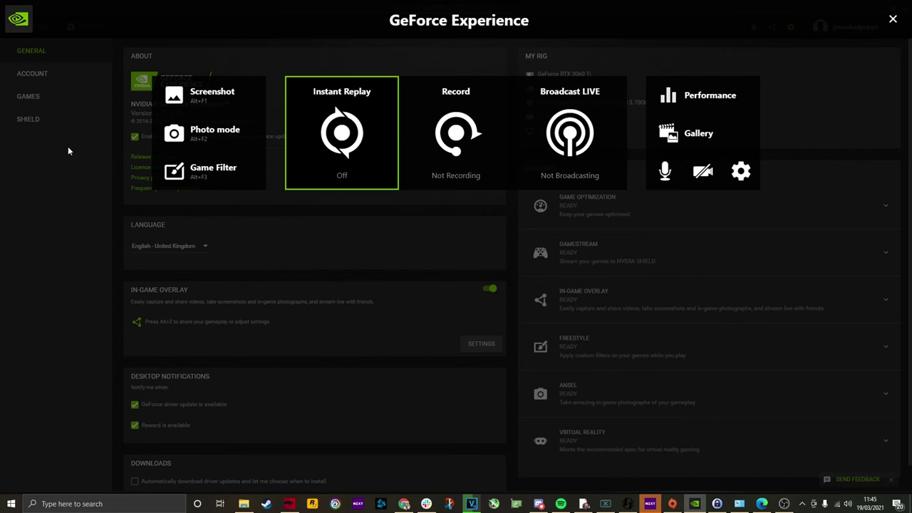
pyautogui.click(692, 101)
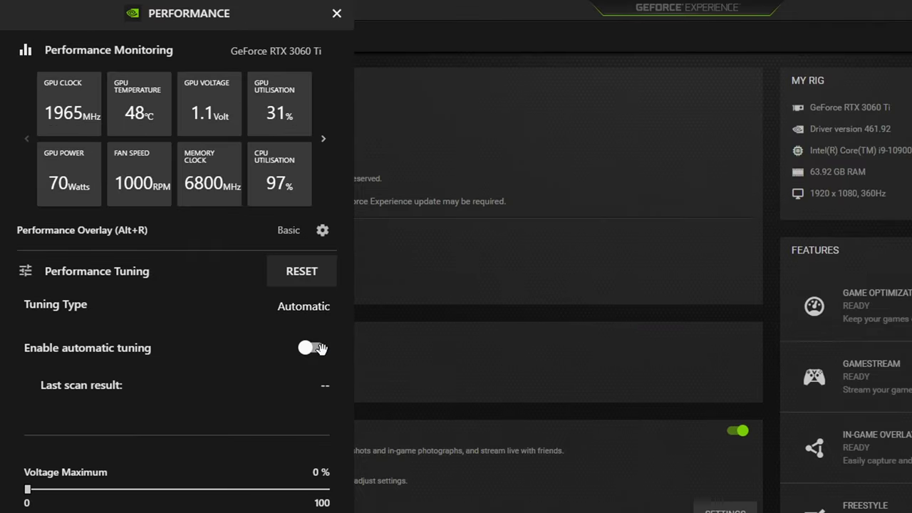
pyautogui.click(319, 349)
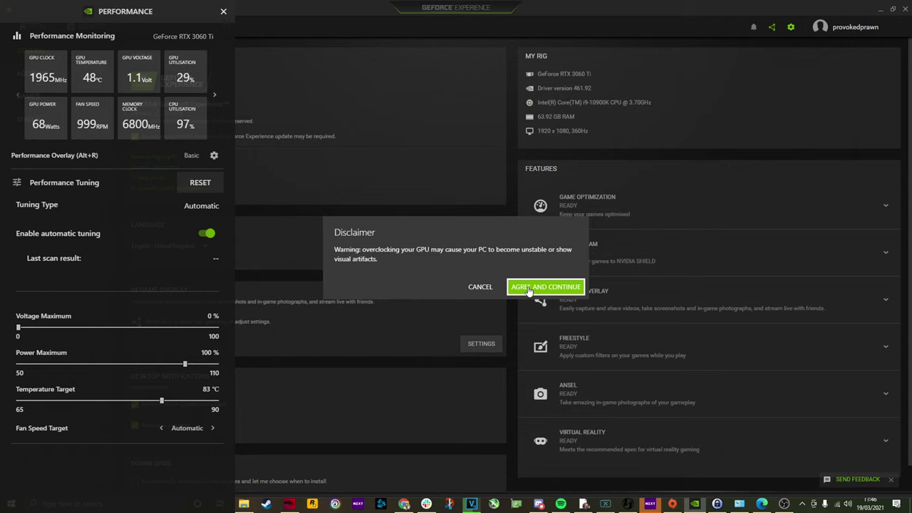
pyautogui.click(528, 289)
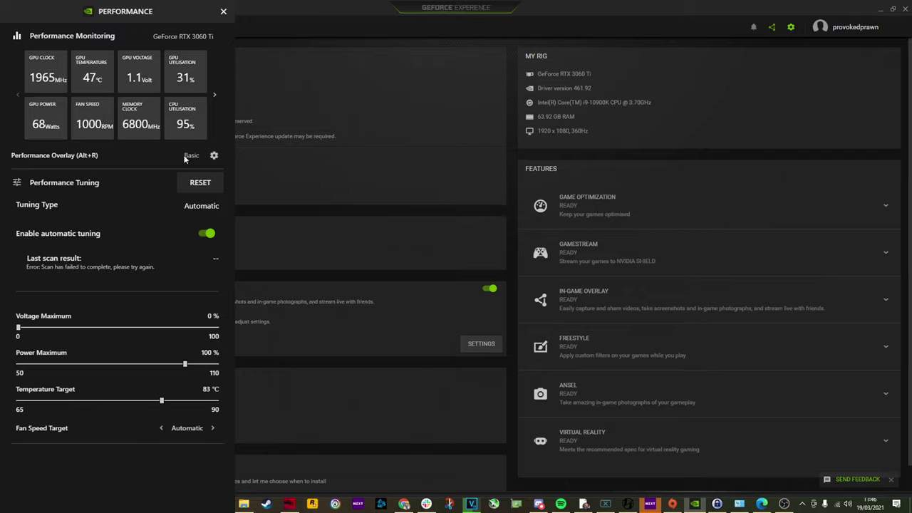
# - Set the performance overlay's HUD layout to Advanced and close the in-game overlay
pyautogui.click(214, 155)
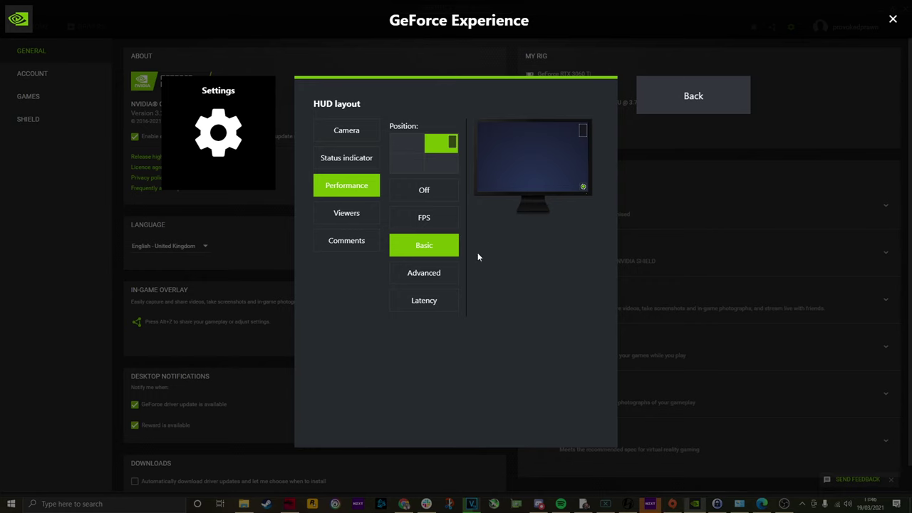
pyautogui.click(432, 282)
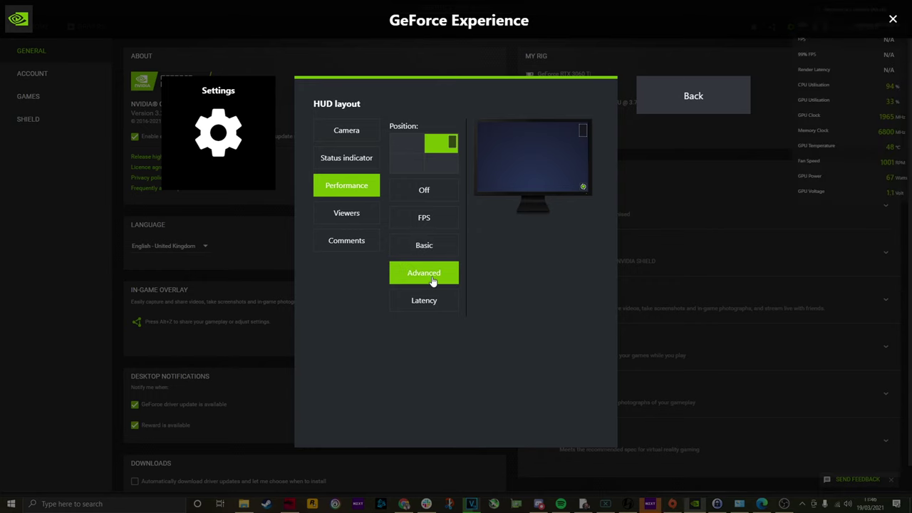
pyautogui.click(704, 106)
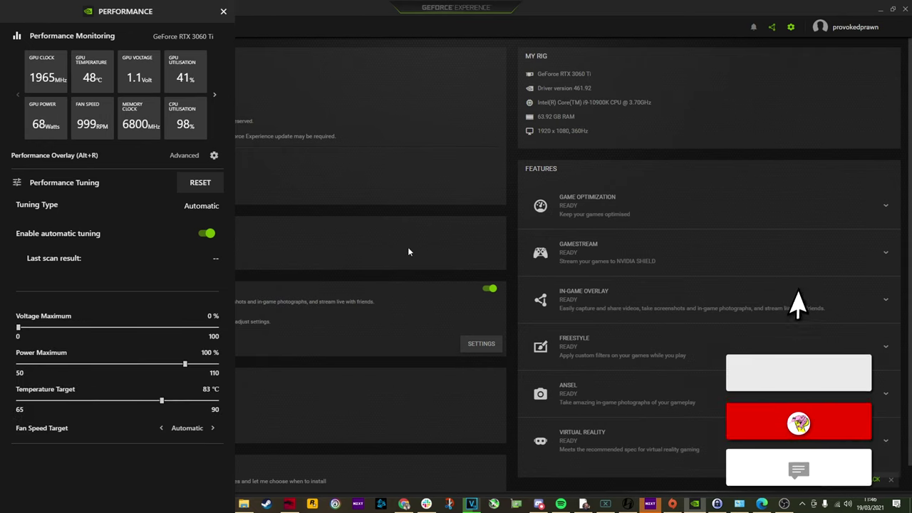
pyautogui.press('Escape')
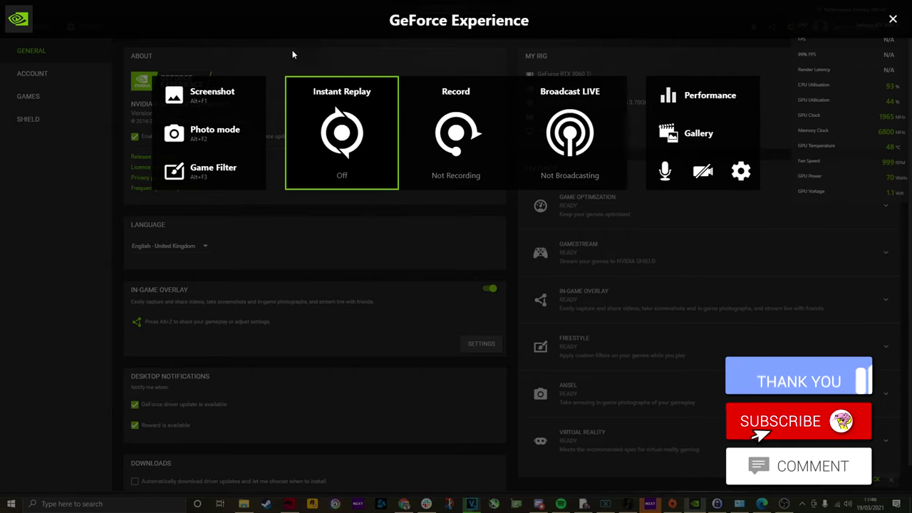
pyautogui.press('Escape')
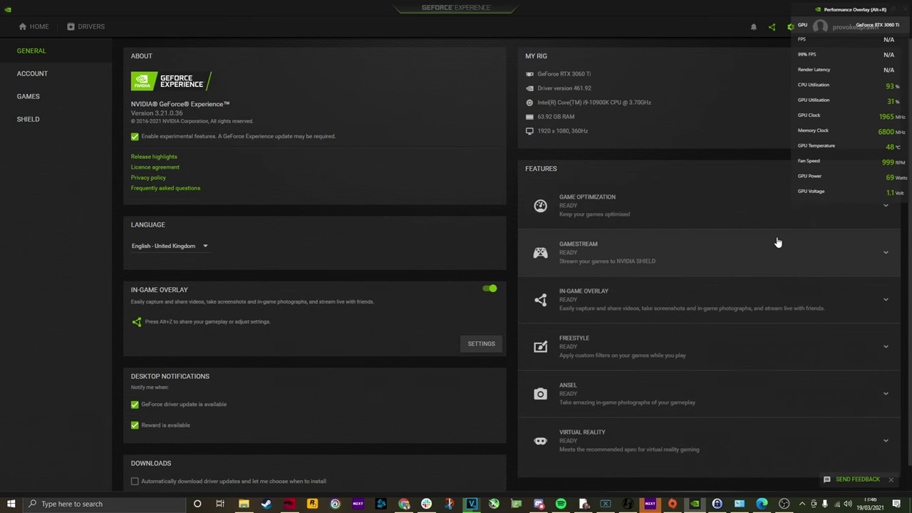
# - Switch to MSI Afterburner, unlock voltage control and voltage monitoring in its properties, and restart it to apply the changes
pyautogui.click(880, 13)
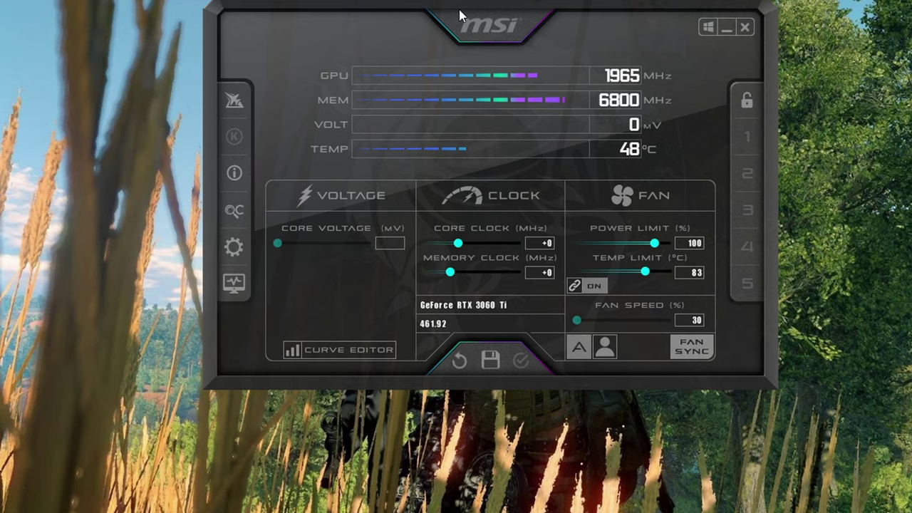
pyautogui.click(235, 248)
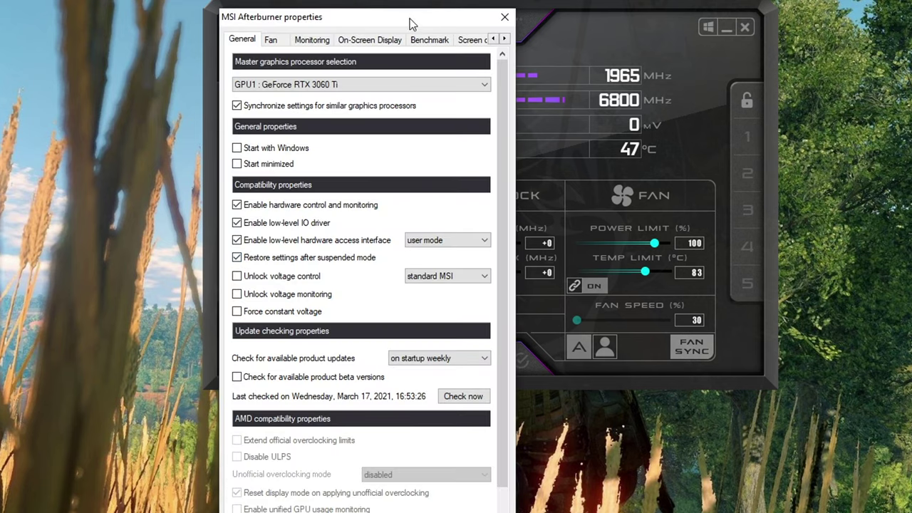
pyautogui.moveTo(409, 21); pyautogui.dragTo(579, 0)
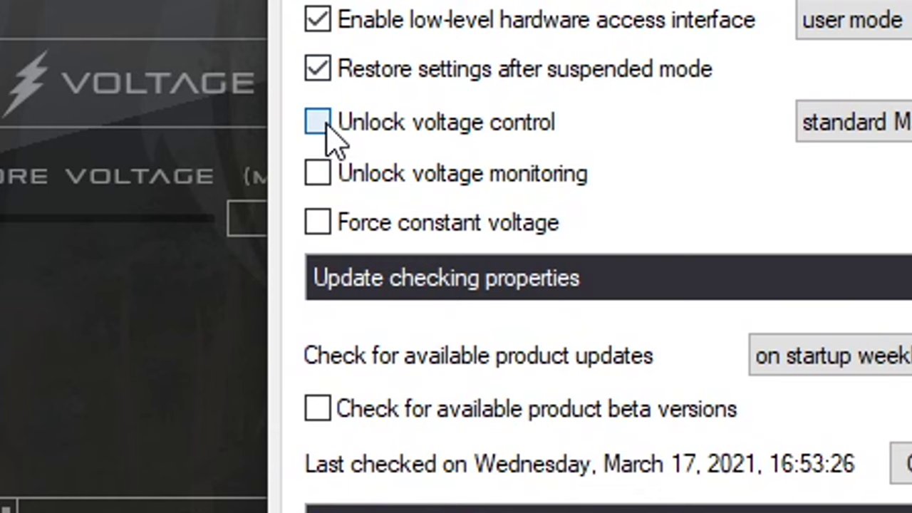
pyautogui.click(408, 209)
pyautogui.click(318, 177)
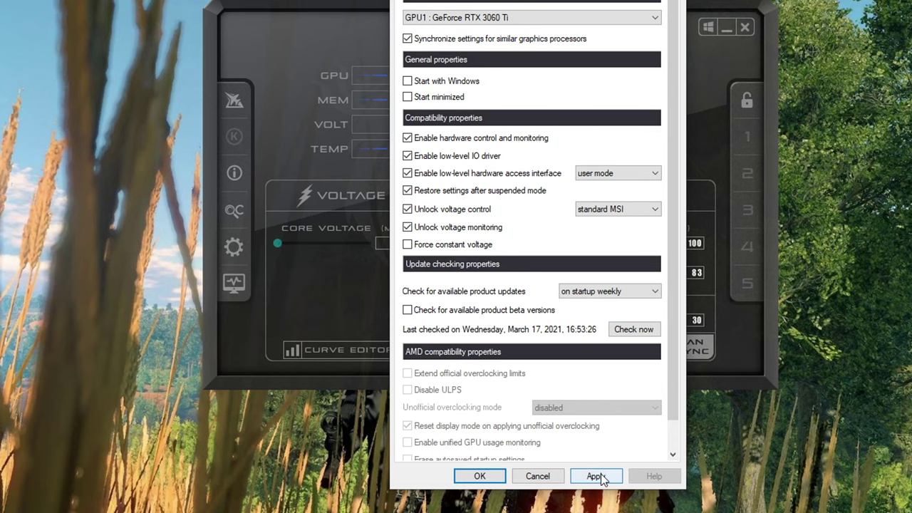
pyautogui.click(597, 475)
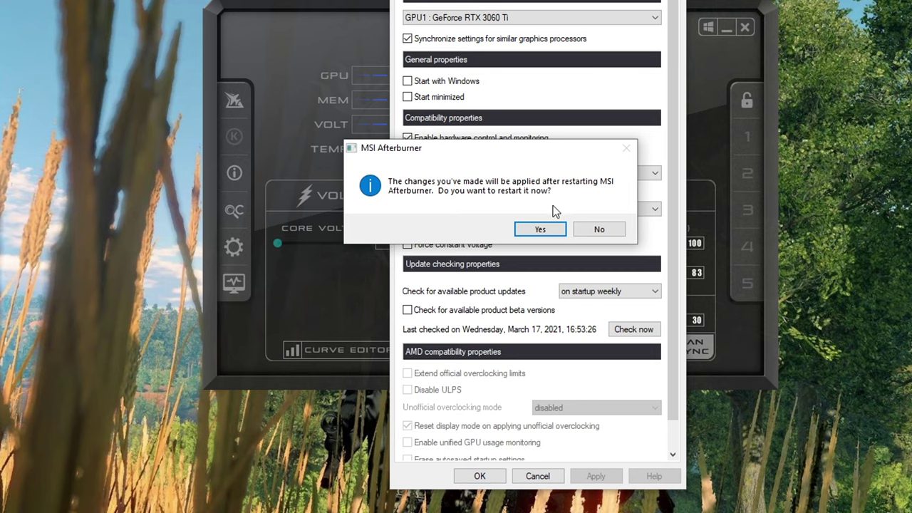
pyautogui.click(540, 229)
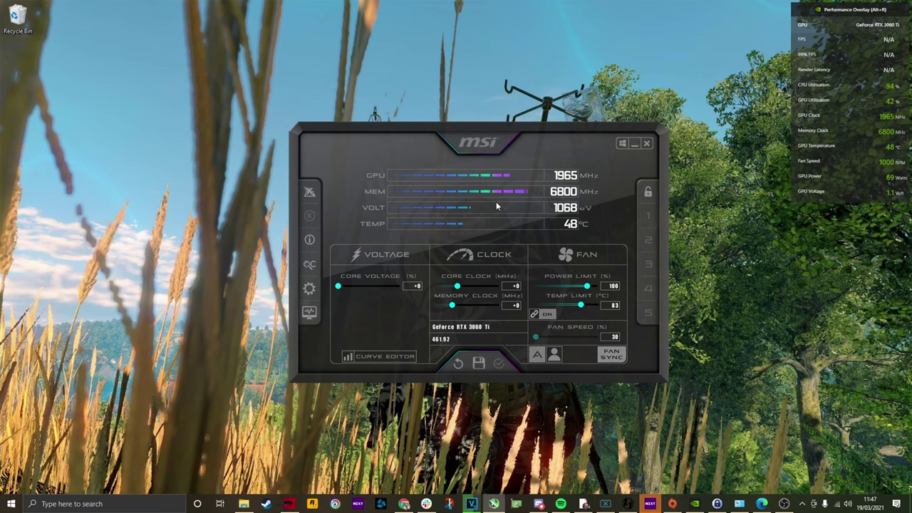
# - Switch to the MSI OC Scanner blog guide, find its voltage, power and temperature limit illustration, and place the Afterburner window beside it
pyautogui.click(782, 504)
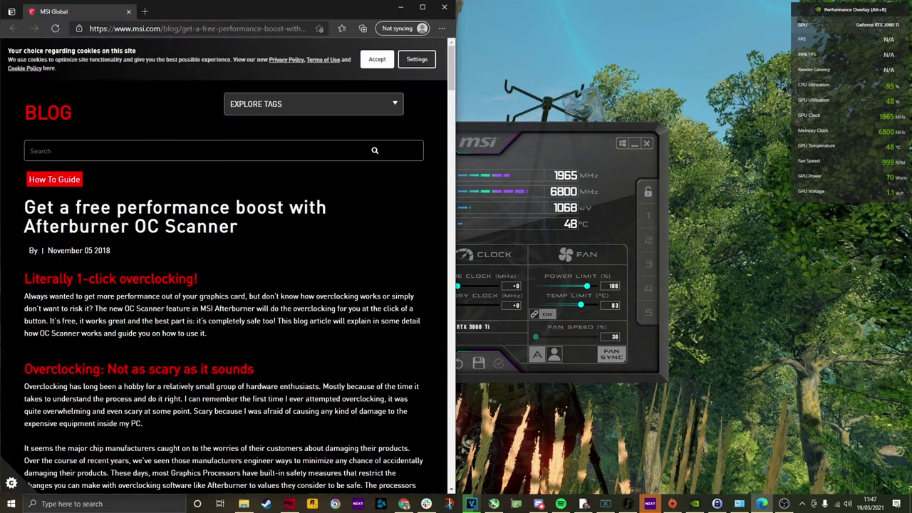
pyautogui.scroll(-5, 214, 285)
pyautogui.scroll(-7, 91, 308)
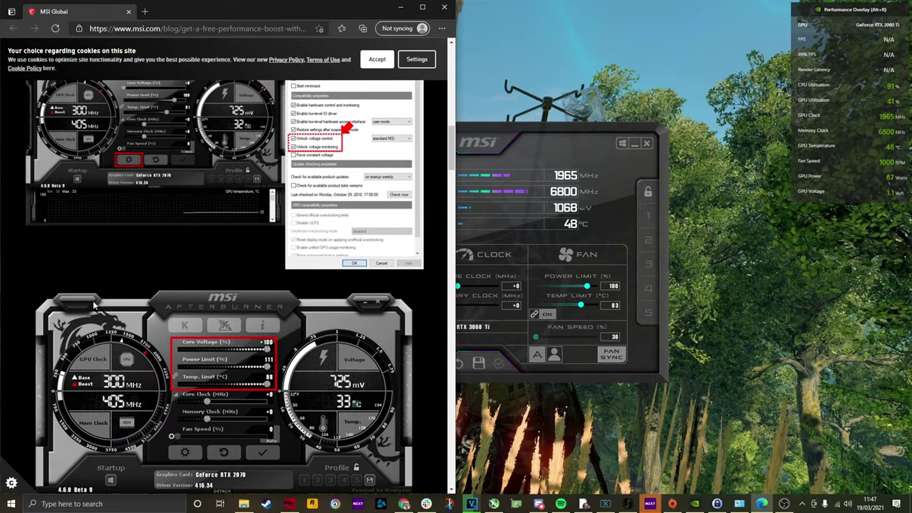
pyautogui.click(563, 130)
pyautogui.moveTo(538, 132); pyautogui.dragTo(672, 121)
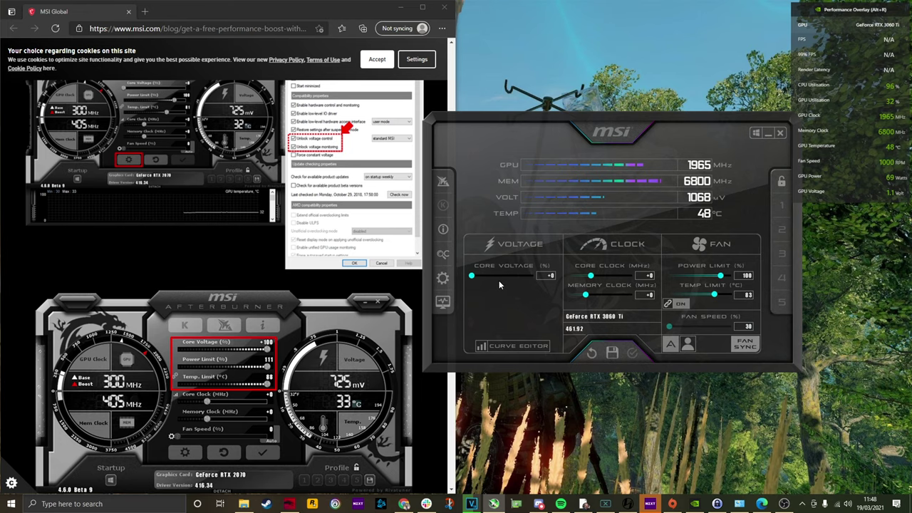
# - Raise the core voltage to +100%, power limit to 110% and temperature limit to 90 °C, and run the OC Scanner's overclocking scan
pyautogui.scroll(-1, 321, 322)
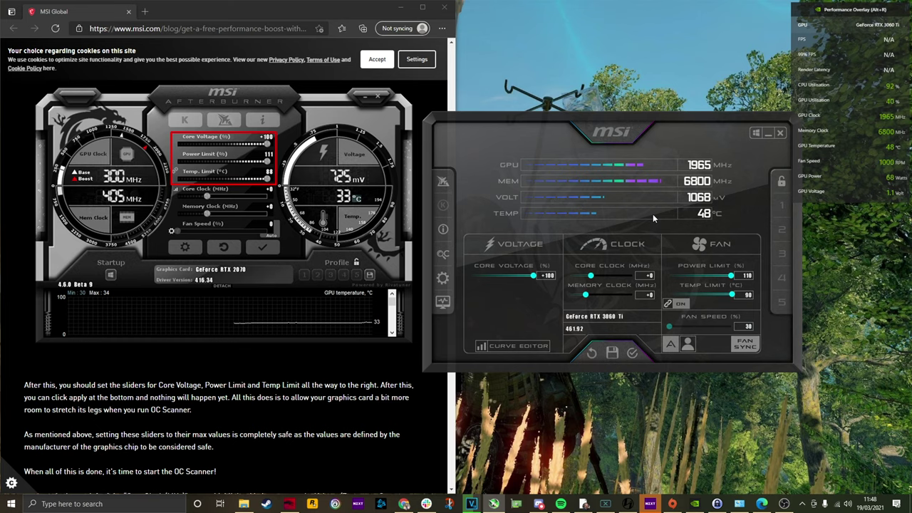
pyautogui.click(442, 253)
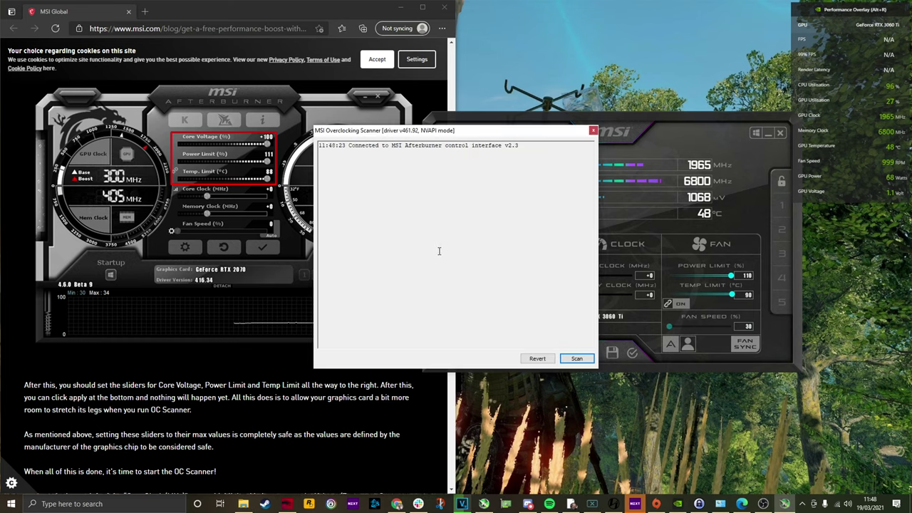
pyautogui.click(576, 359)
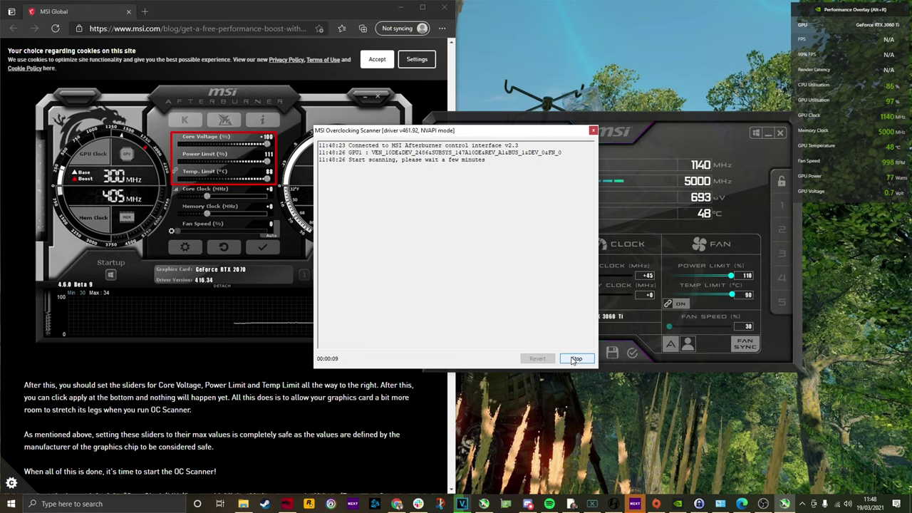
pyautogui.moveTo(475, 132); pyautogui.dragTo(290, 127)
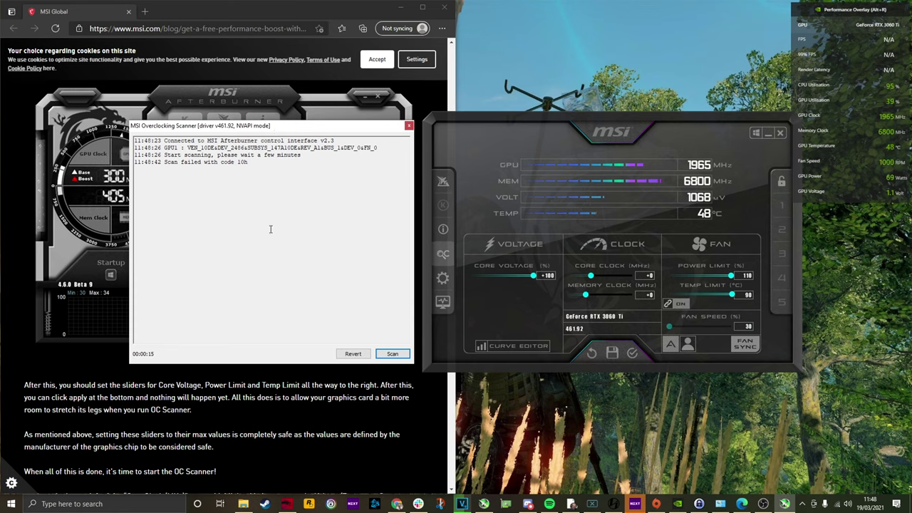
pyautogui.click(393, 354)
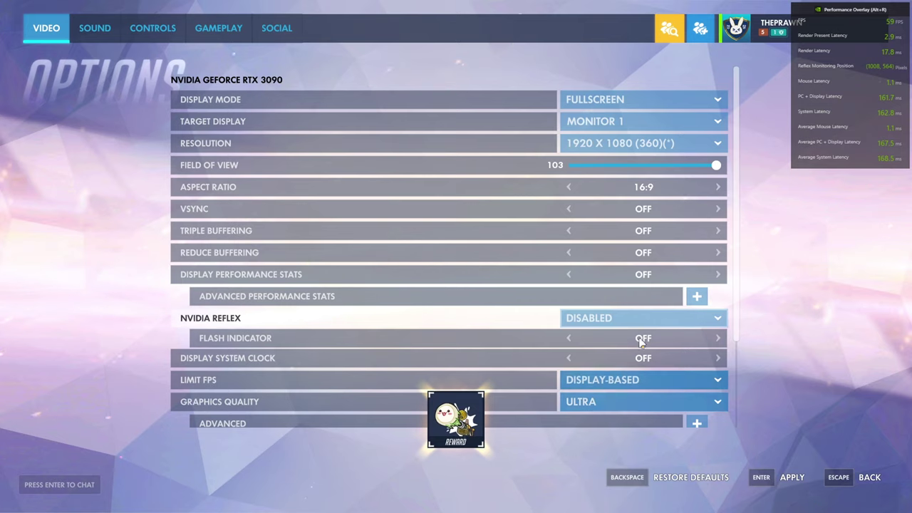
# - In Overwatch's video options, set NVIDIA Reflex to Enabled + Boost, turn the flash indicator on and leave the options
pyautogui.scroll(-2, 628, 320)
pyautogui.scroll(-2, 629, 321)
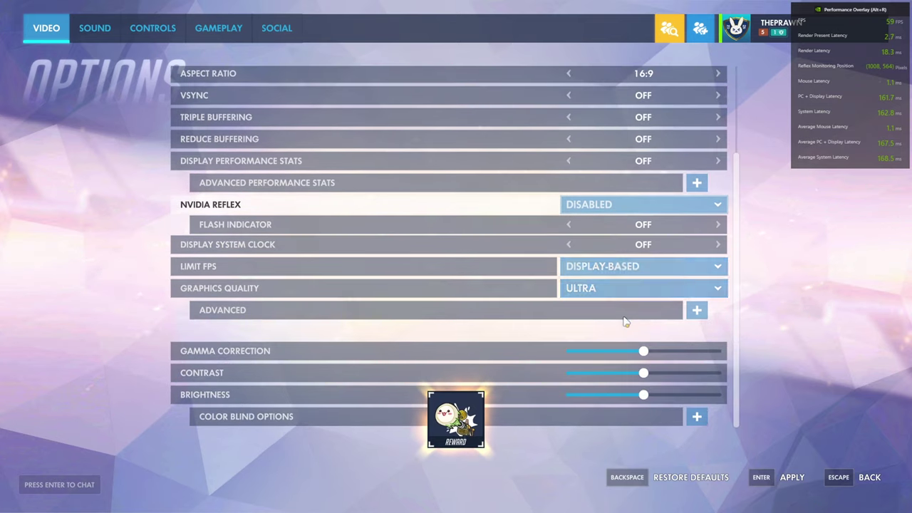
pyautogui.click(624, 207)
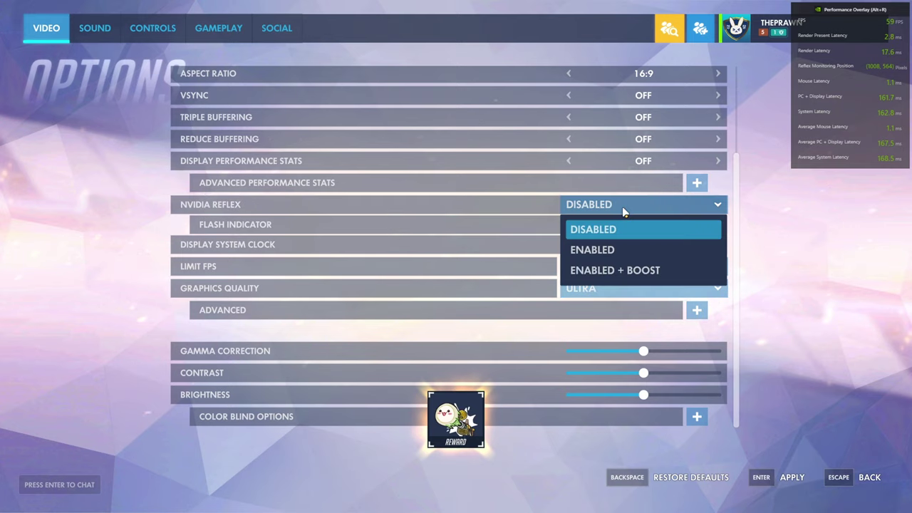
pyautogui.click(625, 270)
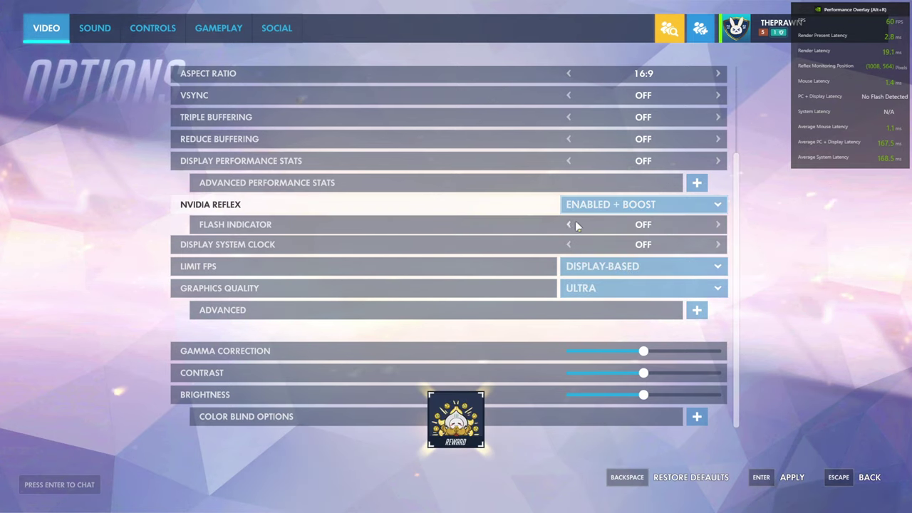
pyautogui.click(718, 224)
pyautogui.click(718, 225)
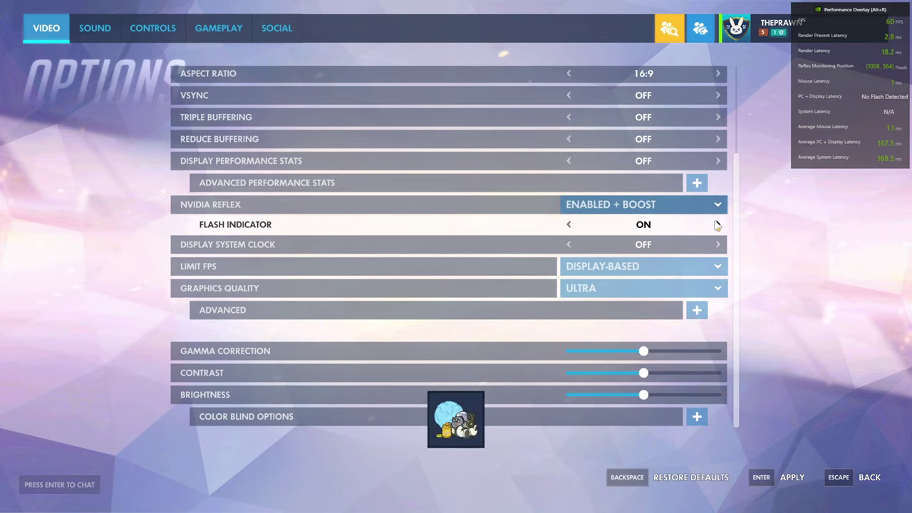
pyautogui.click(681, 271)
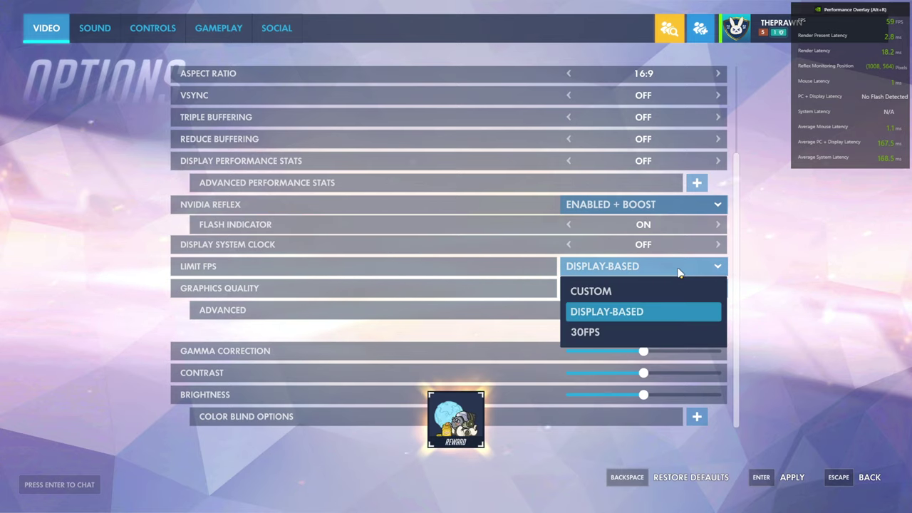
pyautogui.click(679, 272)
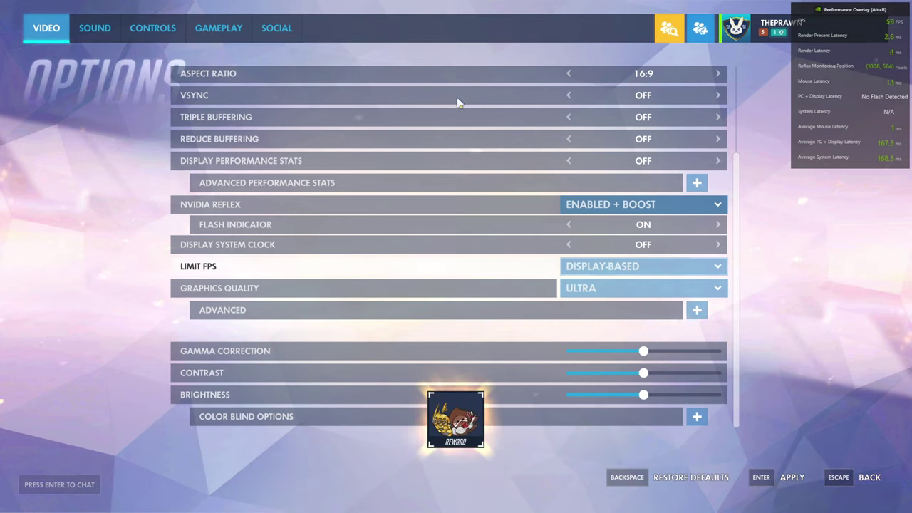
pyautogui.press('Escape')
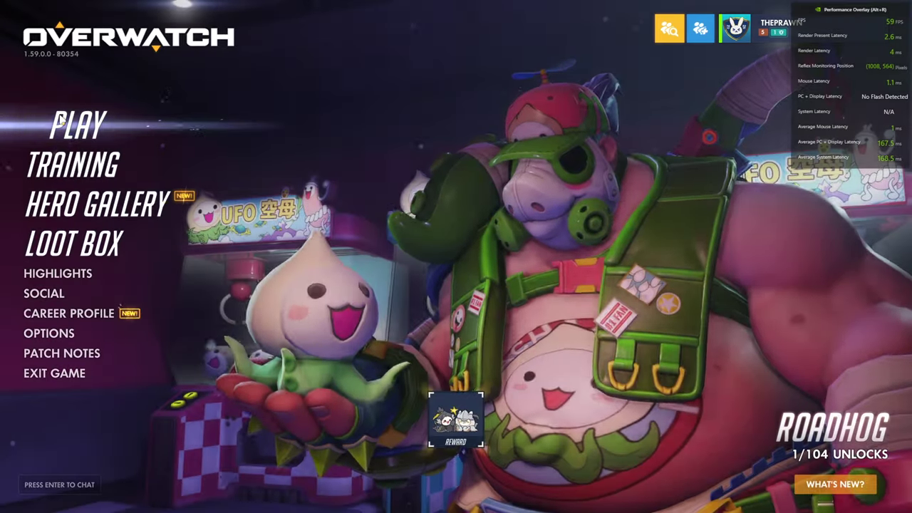
# - Start the Practice Range from the game's training mode
pyautogui.click(61, 124)
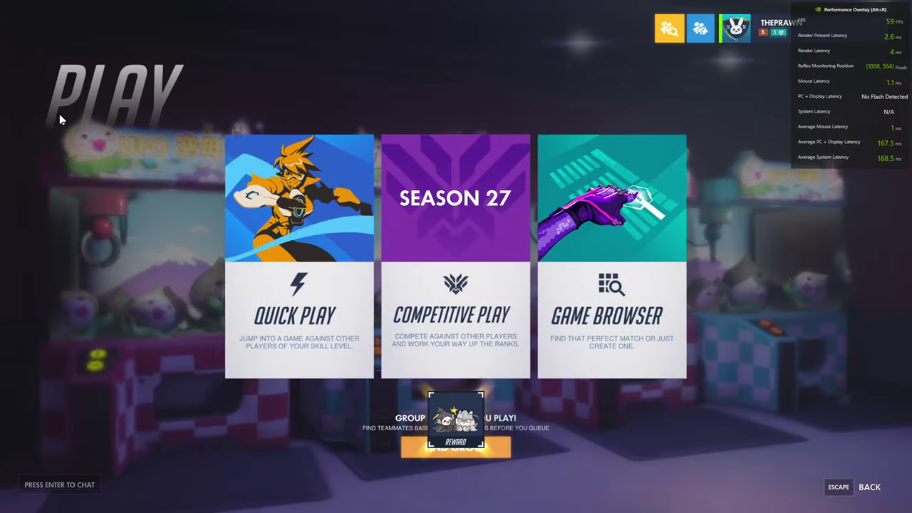
pyautogui.press('Escape')
pyautogui.click(67, 162)
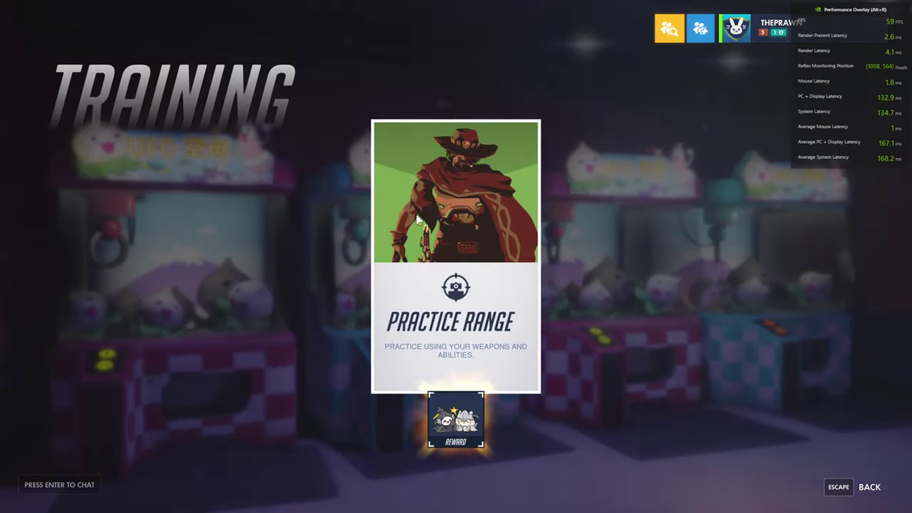
pyautogui.click(419, 219)
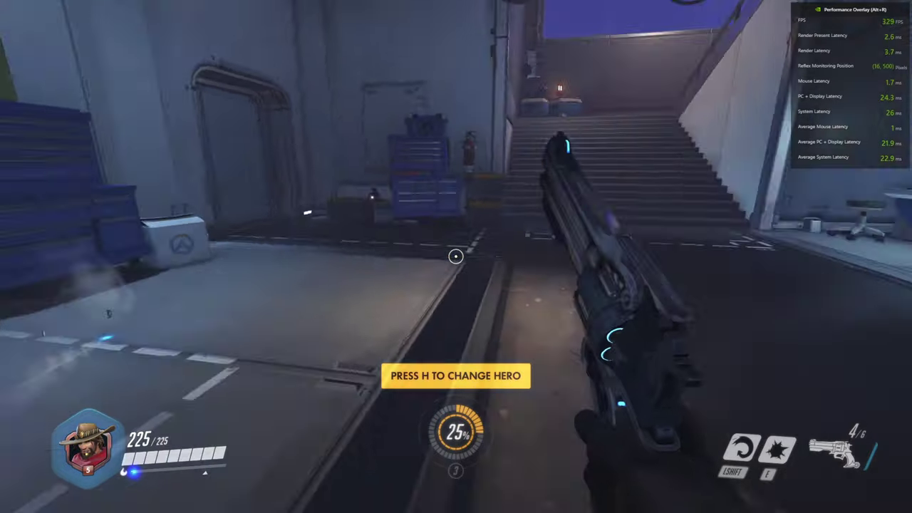
# - Move the hero out of the starting room and up to the training bots by the 5M marking
pyautogui.click(456, 255)
pyautogui.press('w')
pyautogui.press('shift')
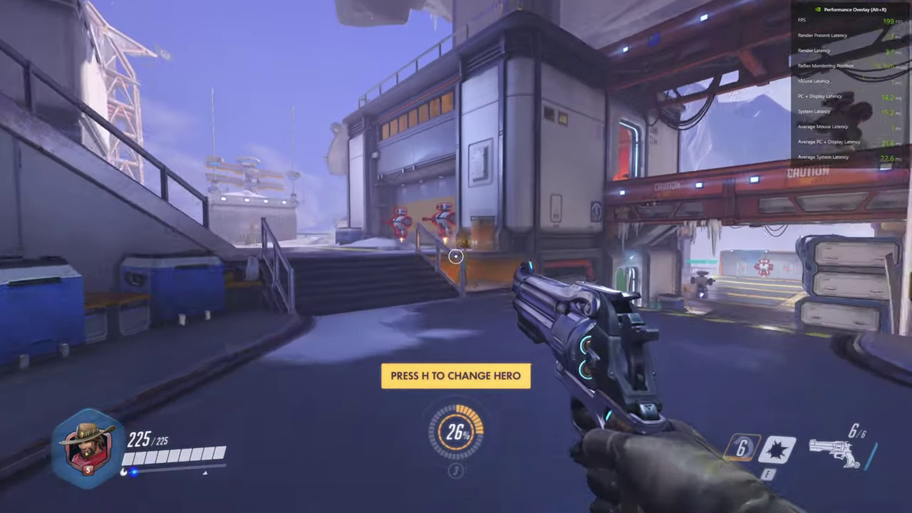
pyautogui.press('w')
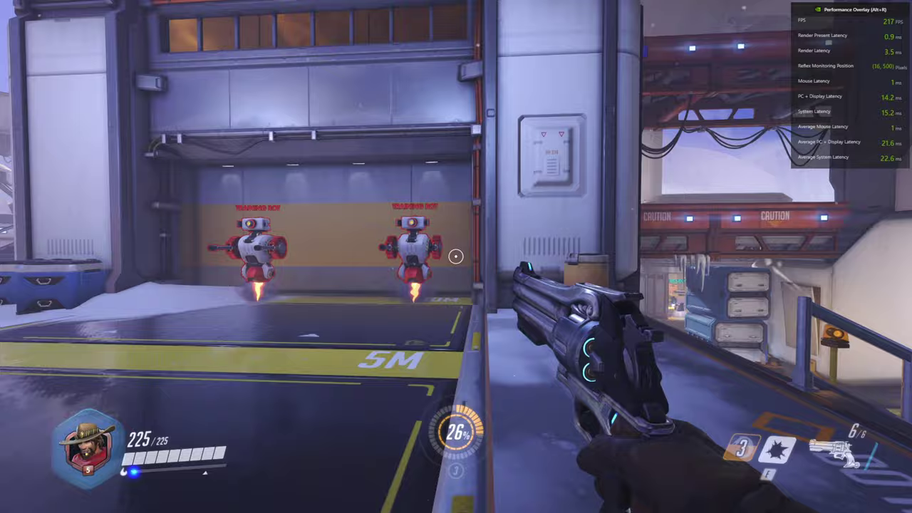
pyautogui.press('w')
# - Shoot the training bots repeatedly, repositioning between shots, to sample mouse and system latency in the performance overlay
pyautogui.click(456, 256)
pyautogui.click(456, 256)
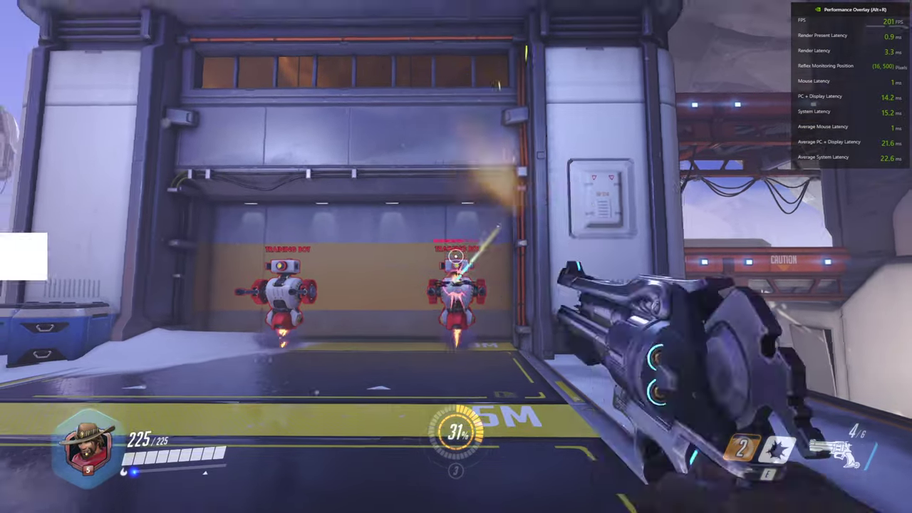
pyautogui.click(456, 256)
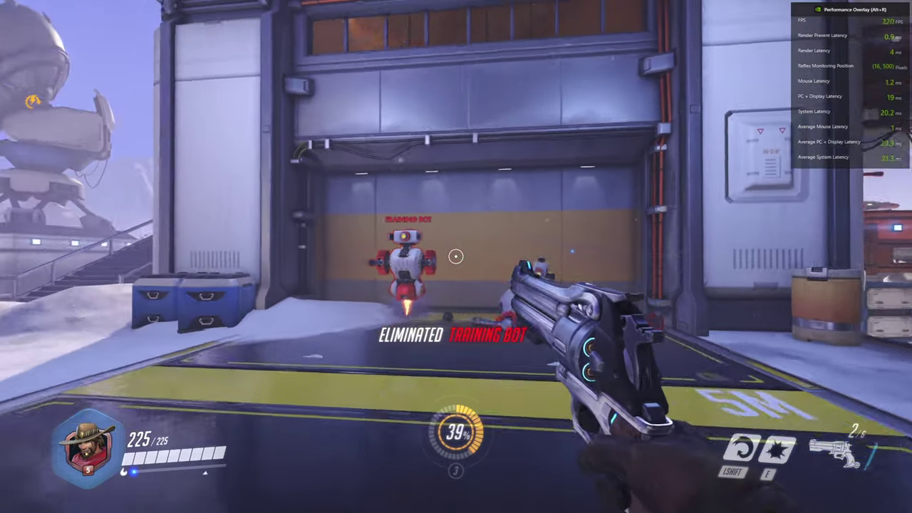
pyautogui.click(456, 256)
pyautogui.click(456, 256)
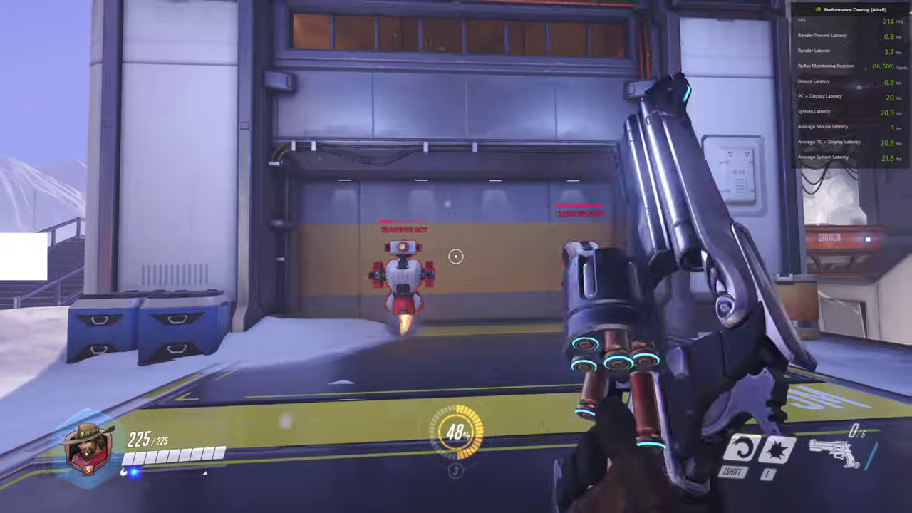
pyautogui.press('a')
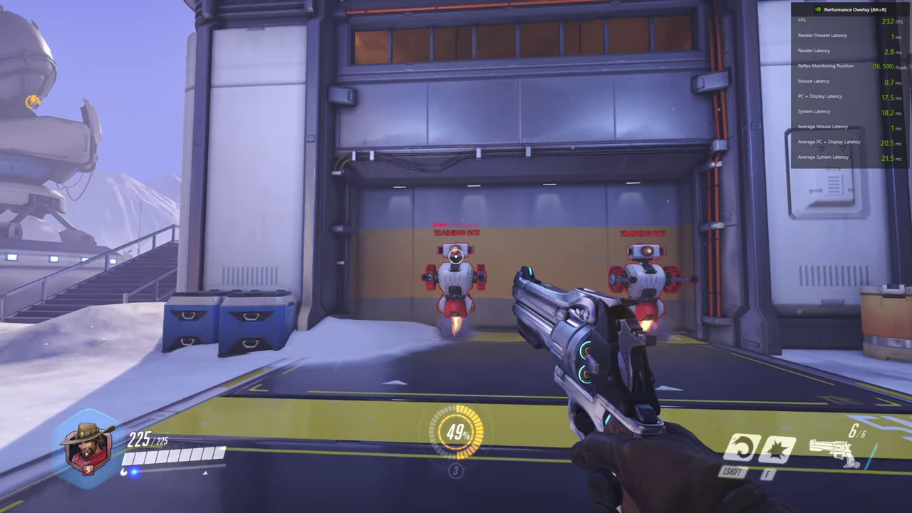
pyautogui.click(456, 256)
pyautogui.click(456, 256)
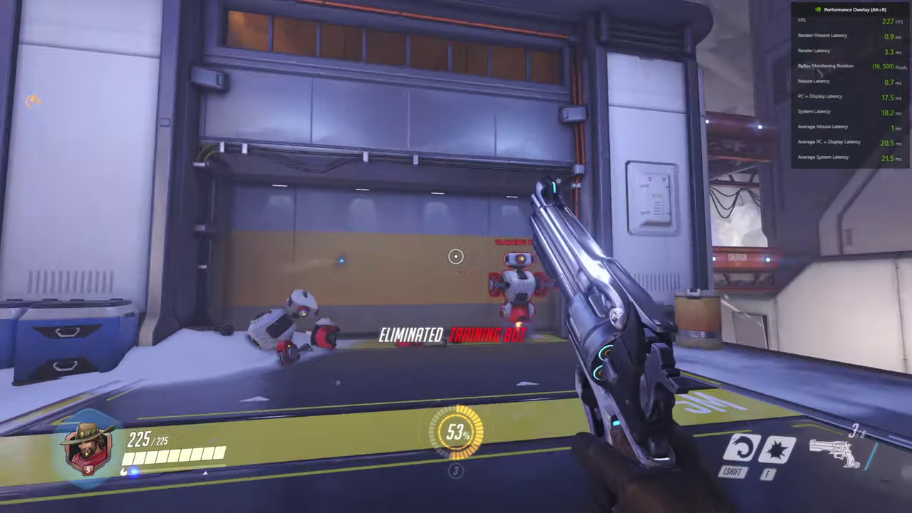
pyautogui.click(456, 256)
pyautogui.click(456, 255)
pyautogui.click(456, 256)
pyautogui.press('e')
pyautogui.click(456, 256)
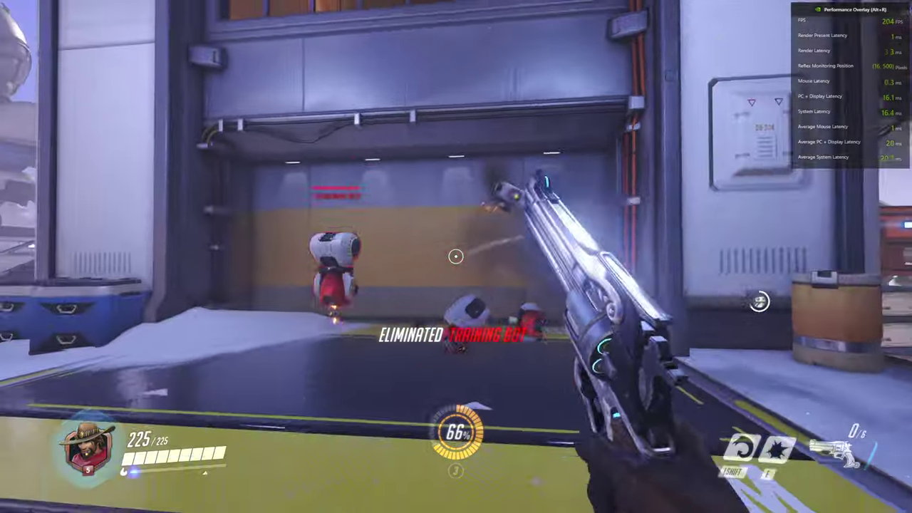
pyautogui.press('shift')
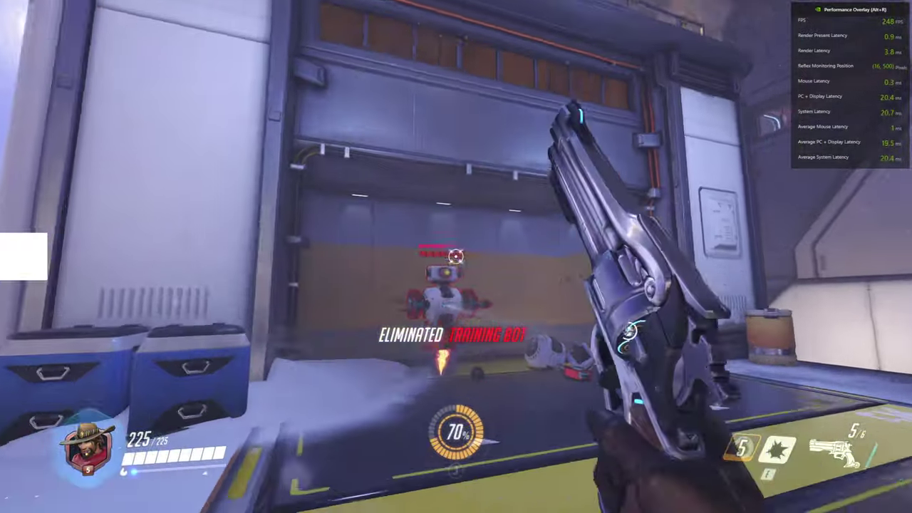
pyautogui.click(456, 255)
pyautogui.click(456, 256)
pyautogui.click(456, 256)
pyautogui.click(456, 256)
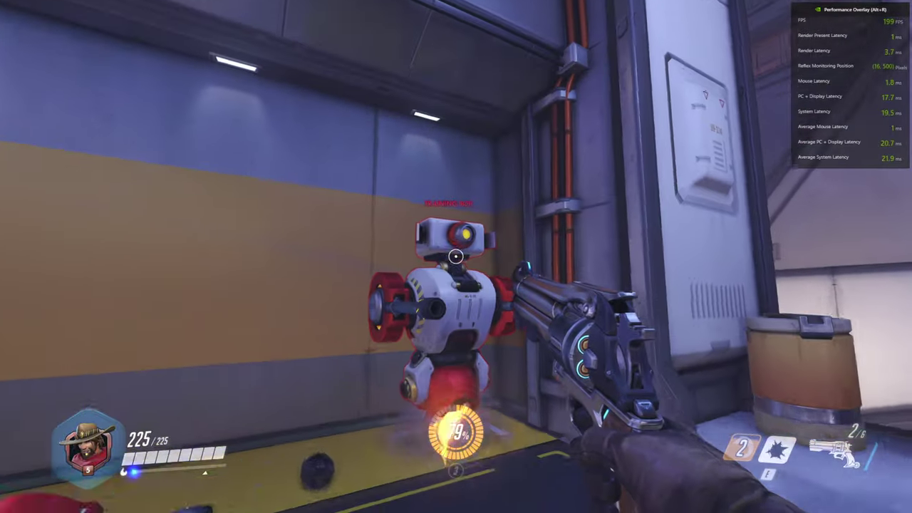
pyautogui.click(456, 255)
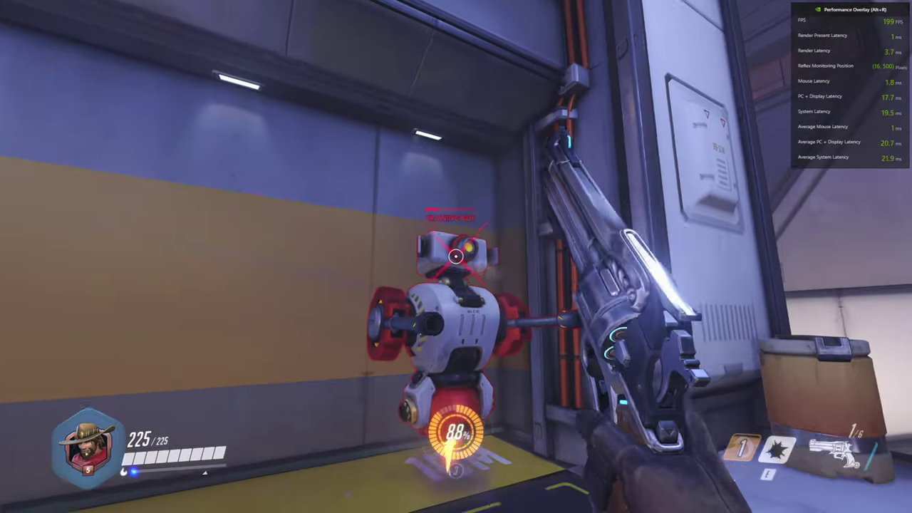
pyautogui.click(456, 256)
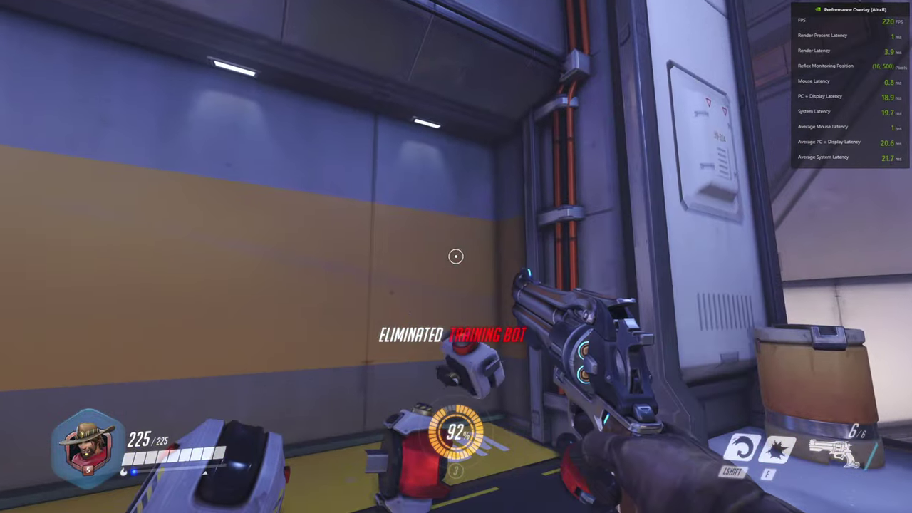
pyautogui.press('shift')
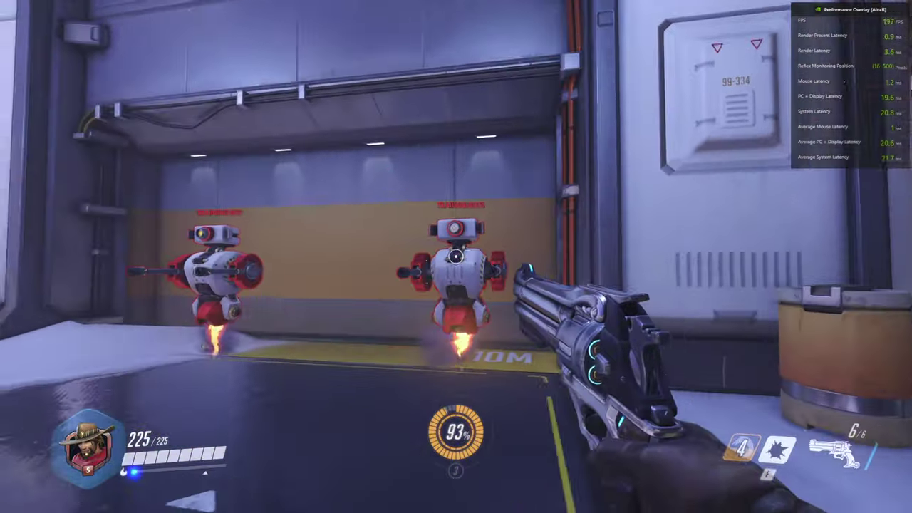
pyautogui.click(456, 256)
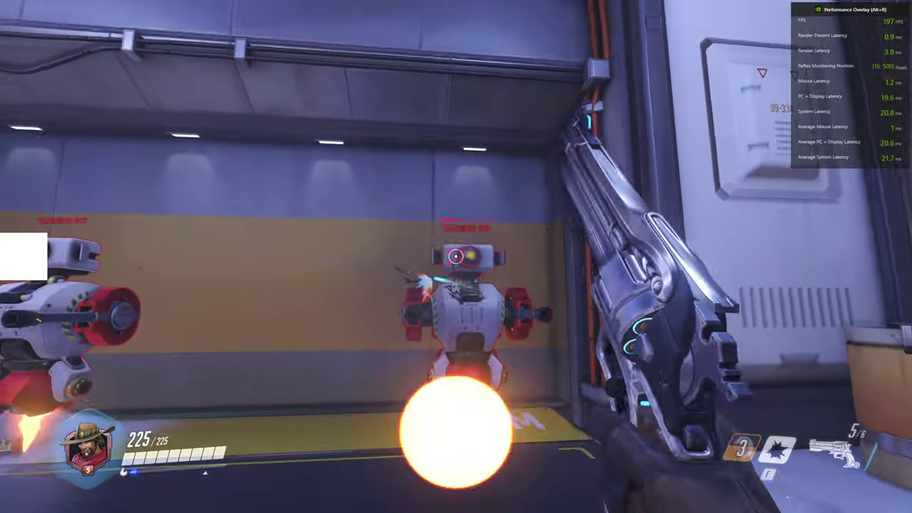